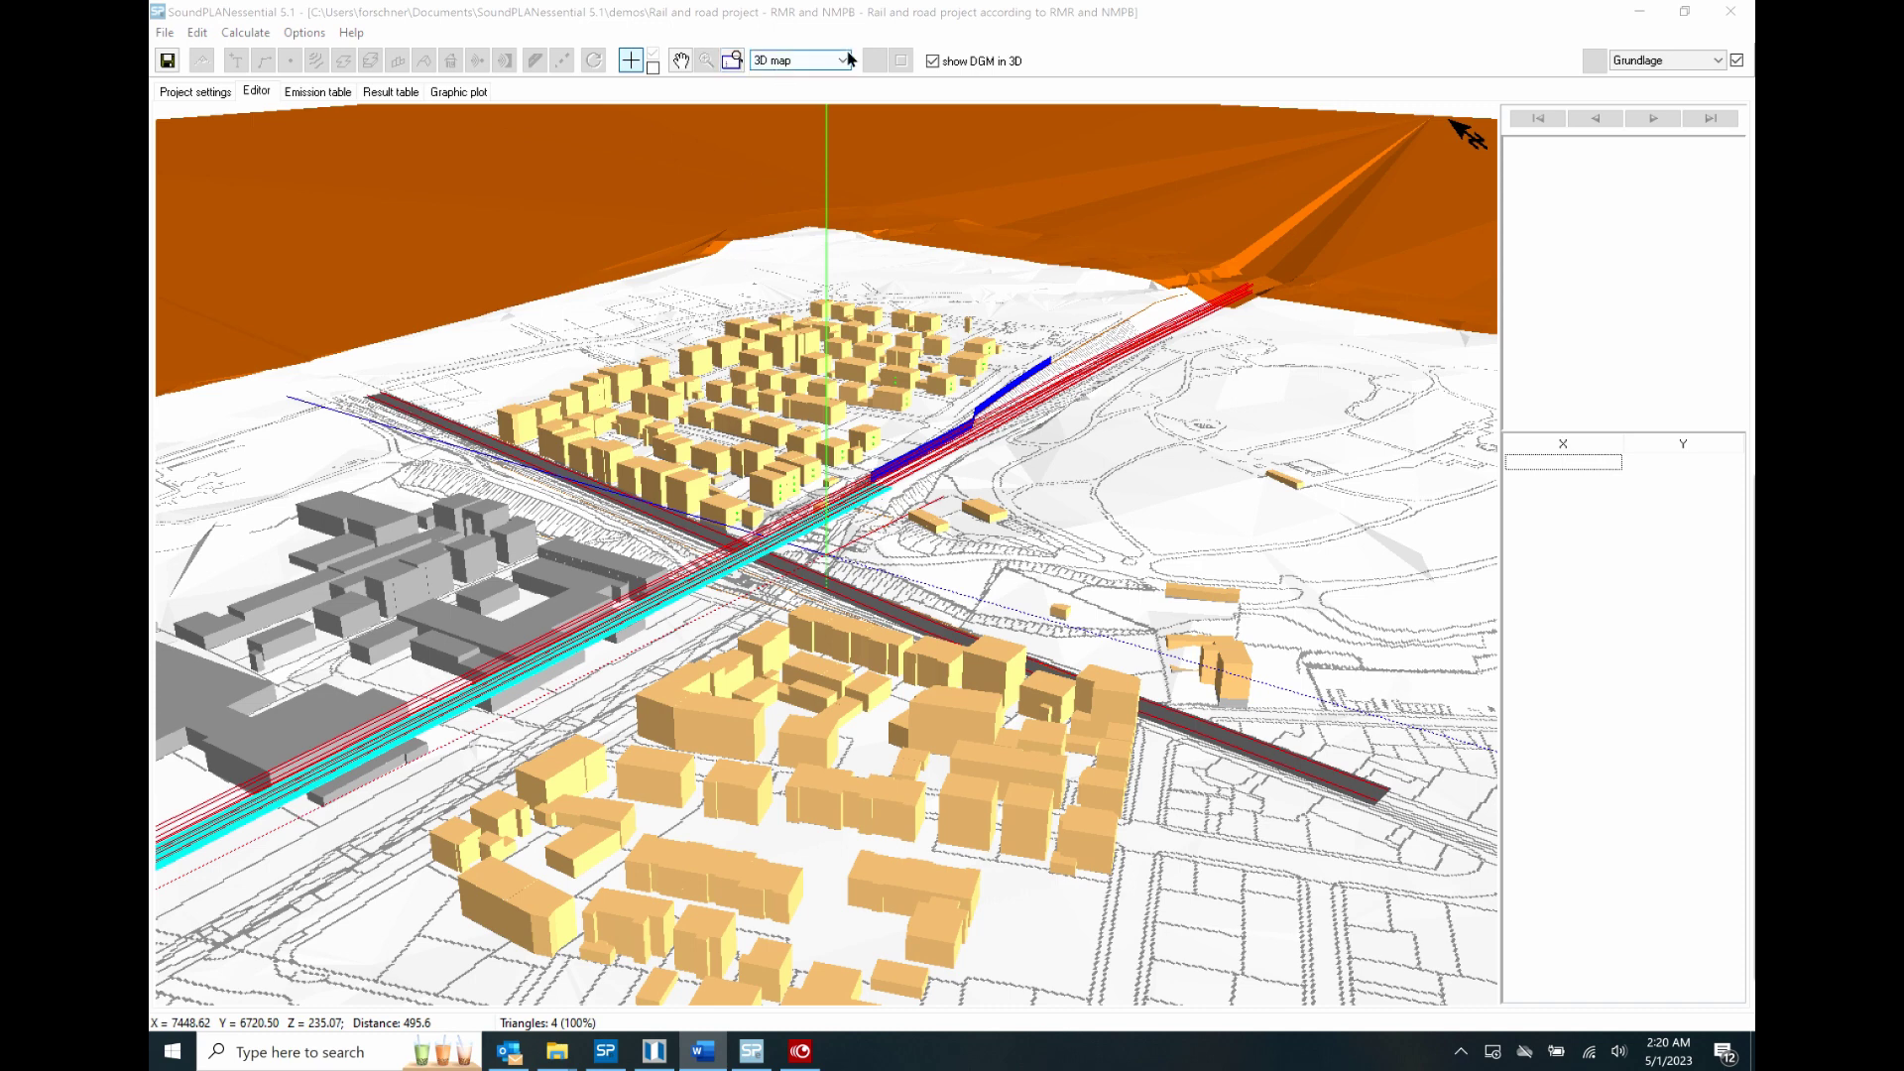
Switch the model from the 3D view to the site map, and examine the road and railway emission tables.
click(815, 60)
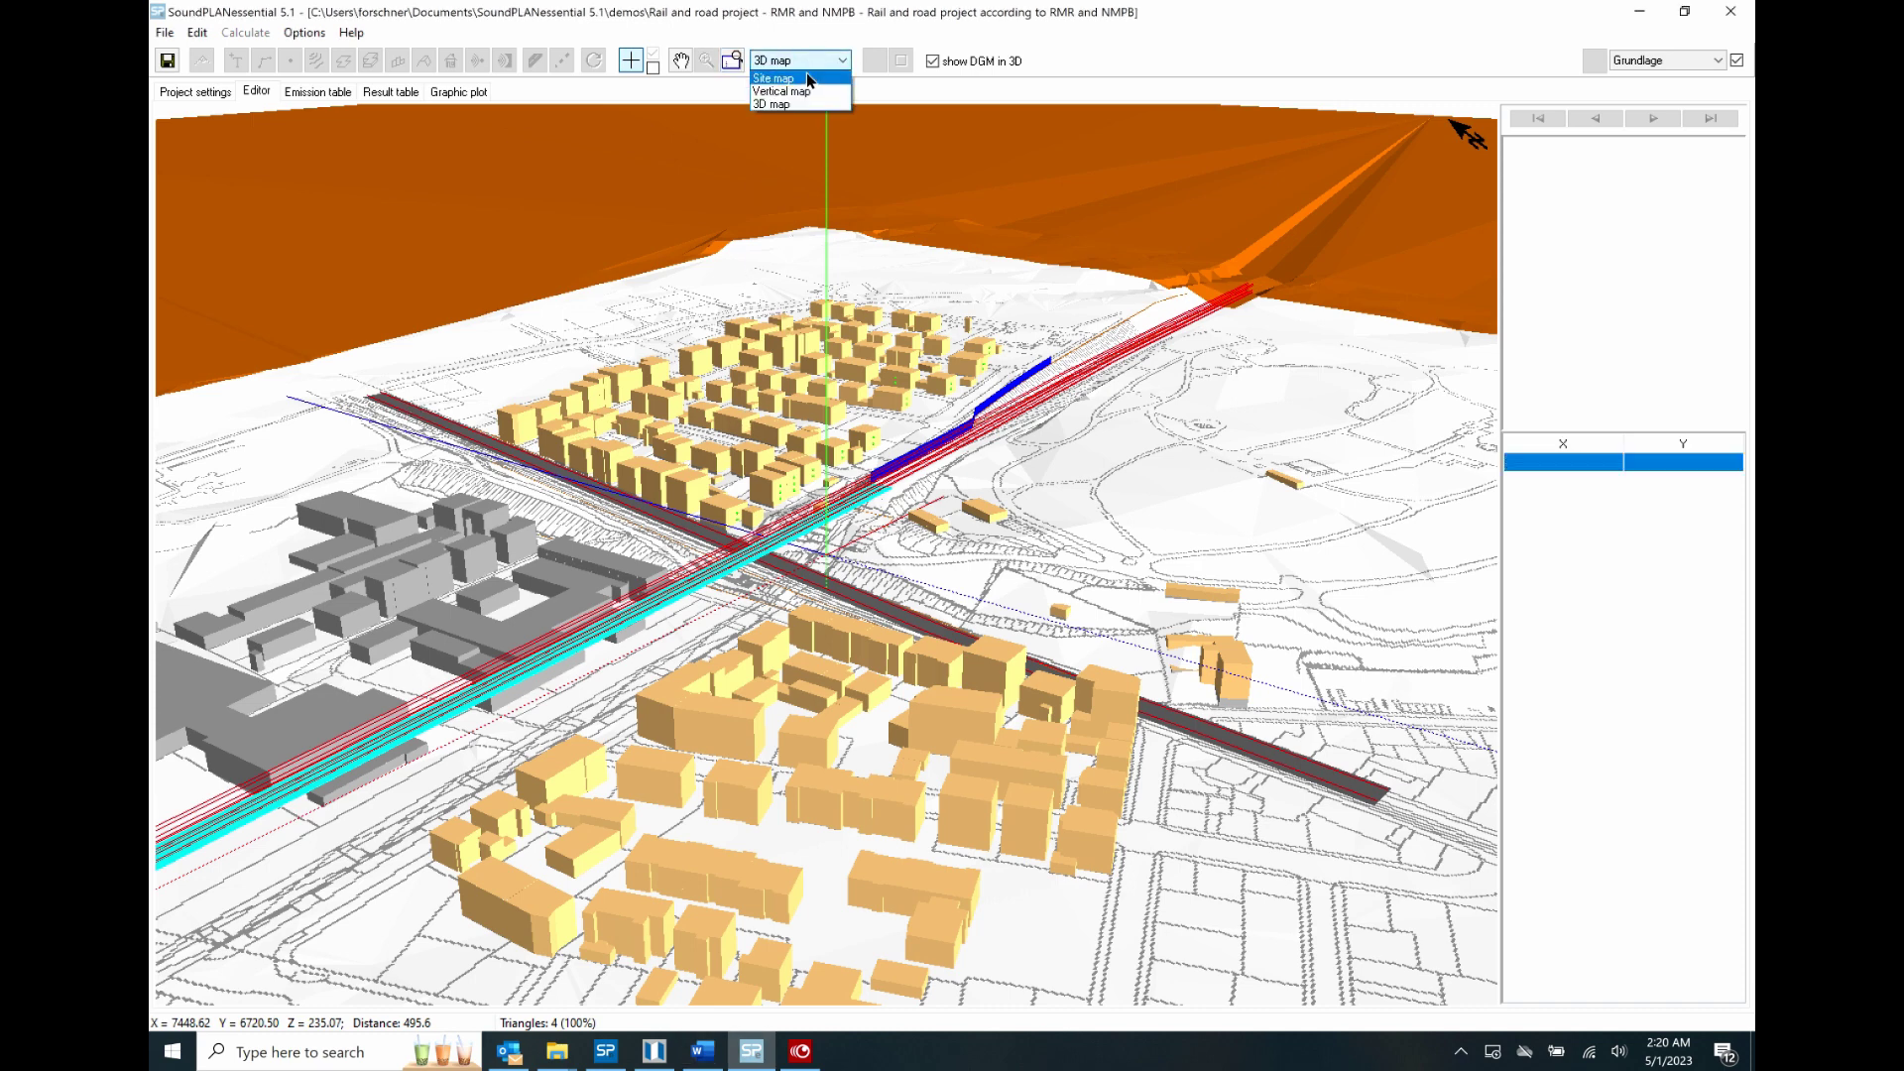
click(806, 78)
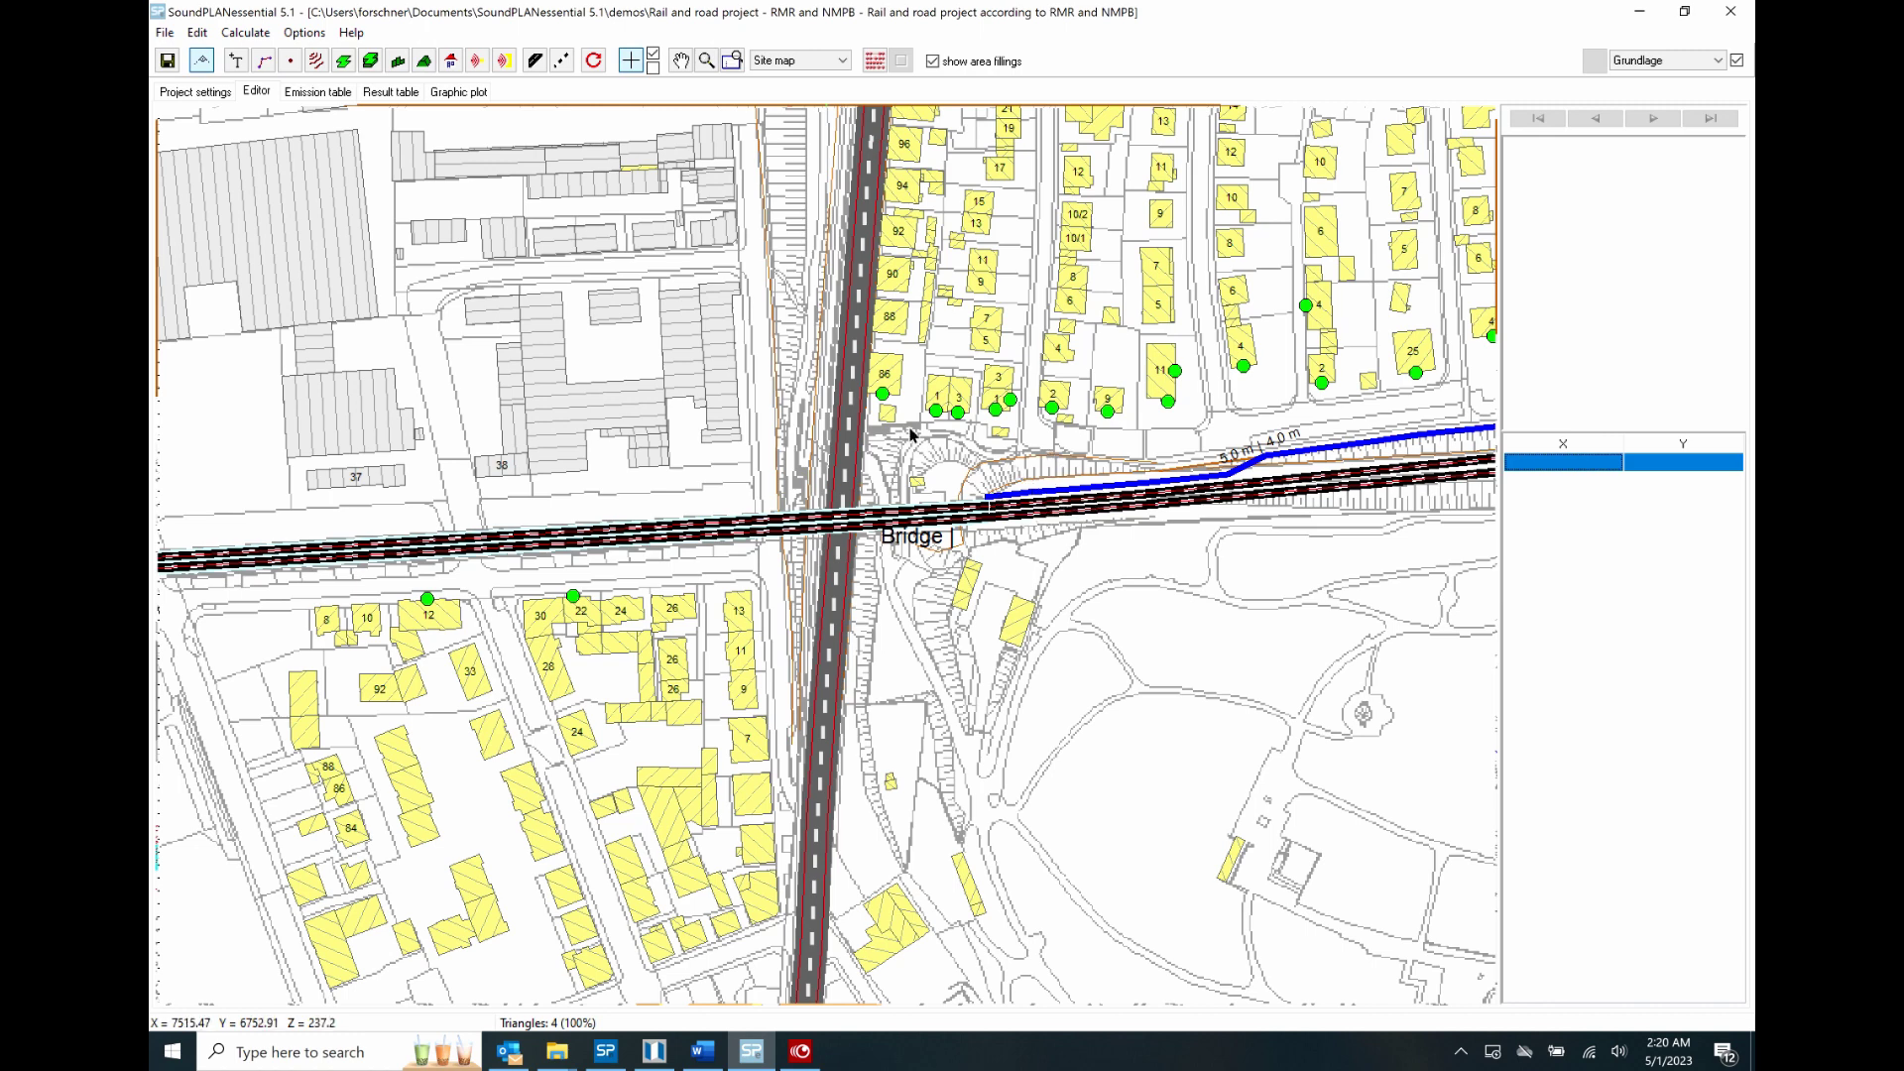
click(319, 93)
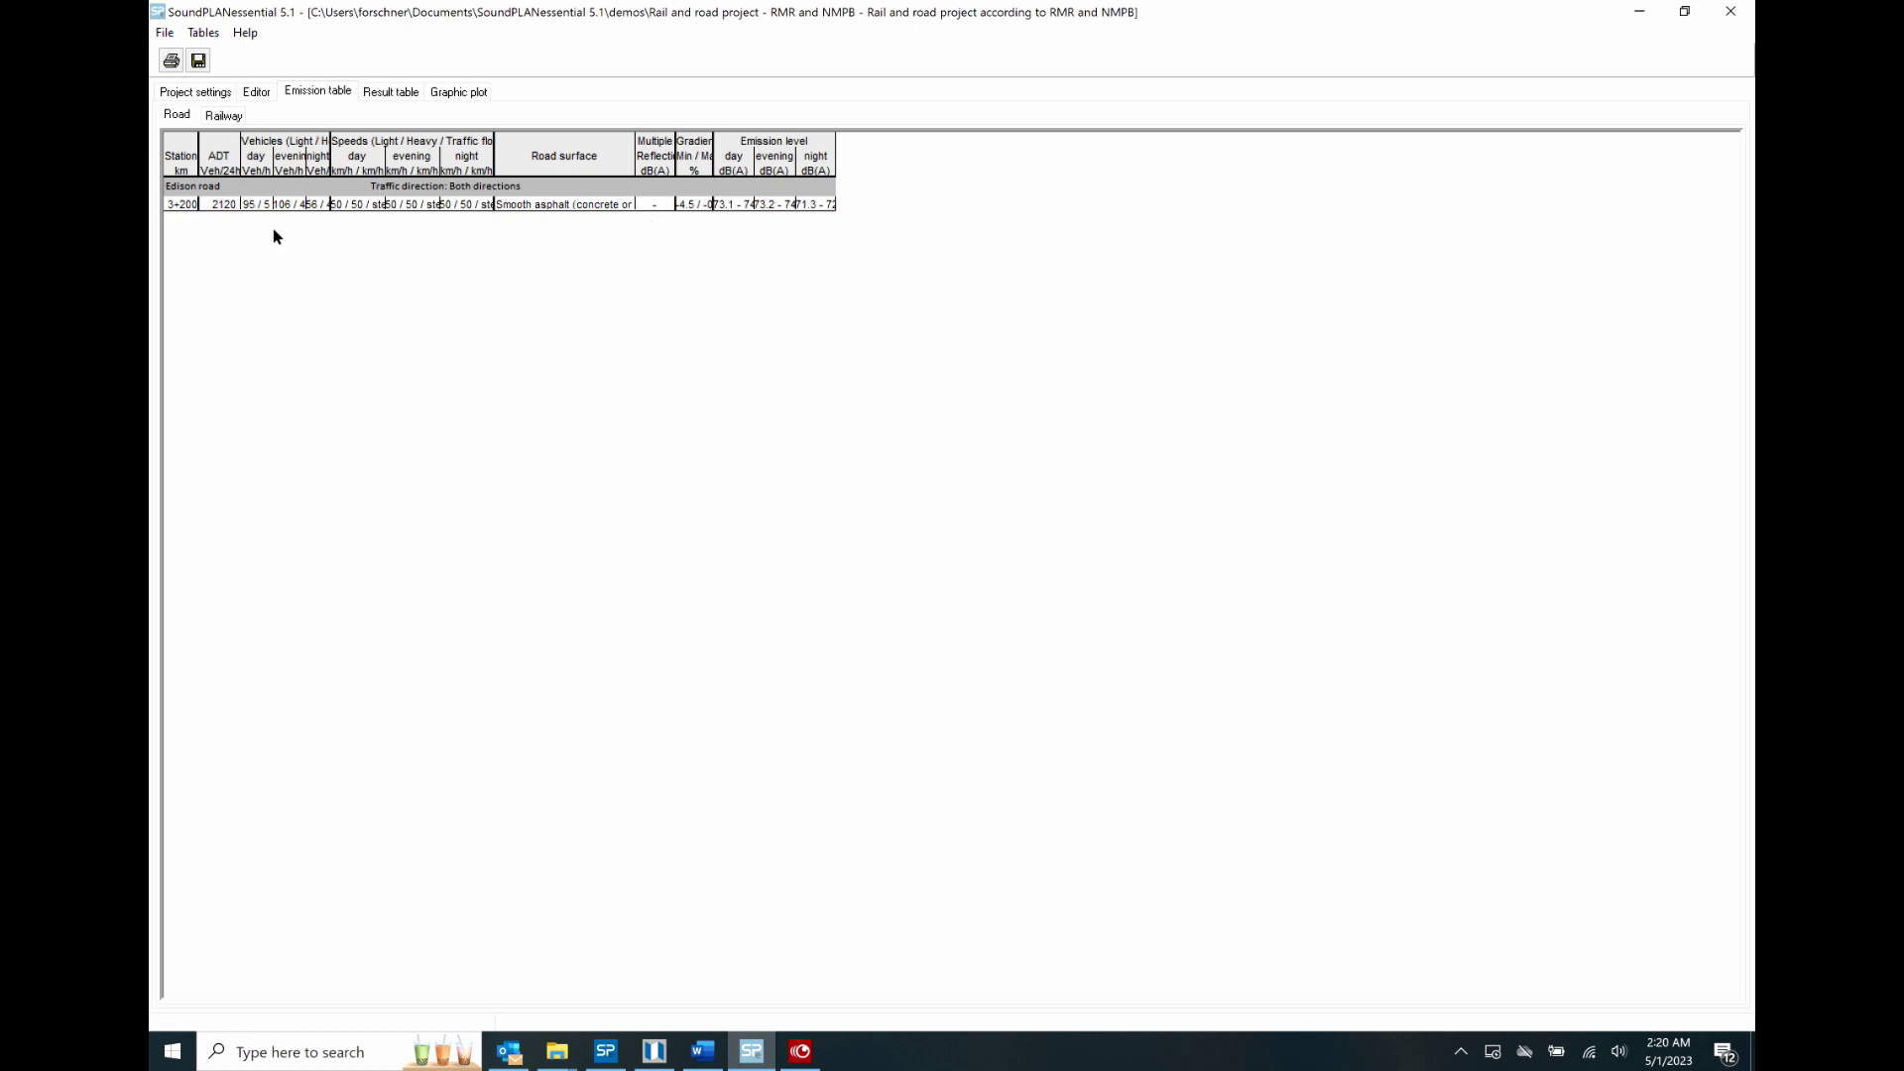
click(222, 117)
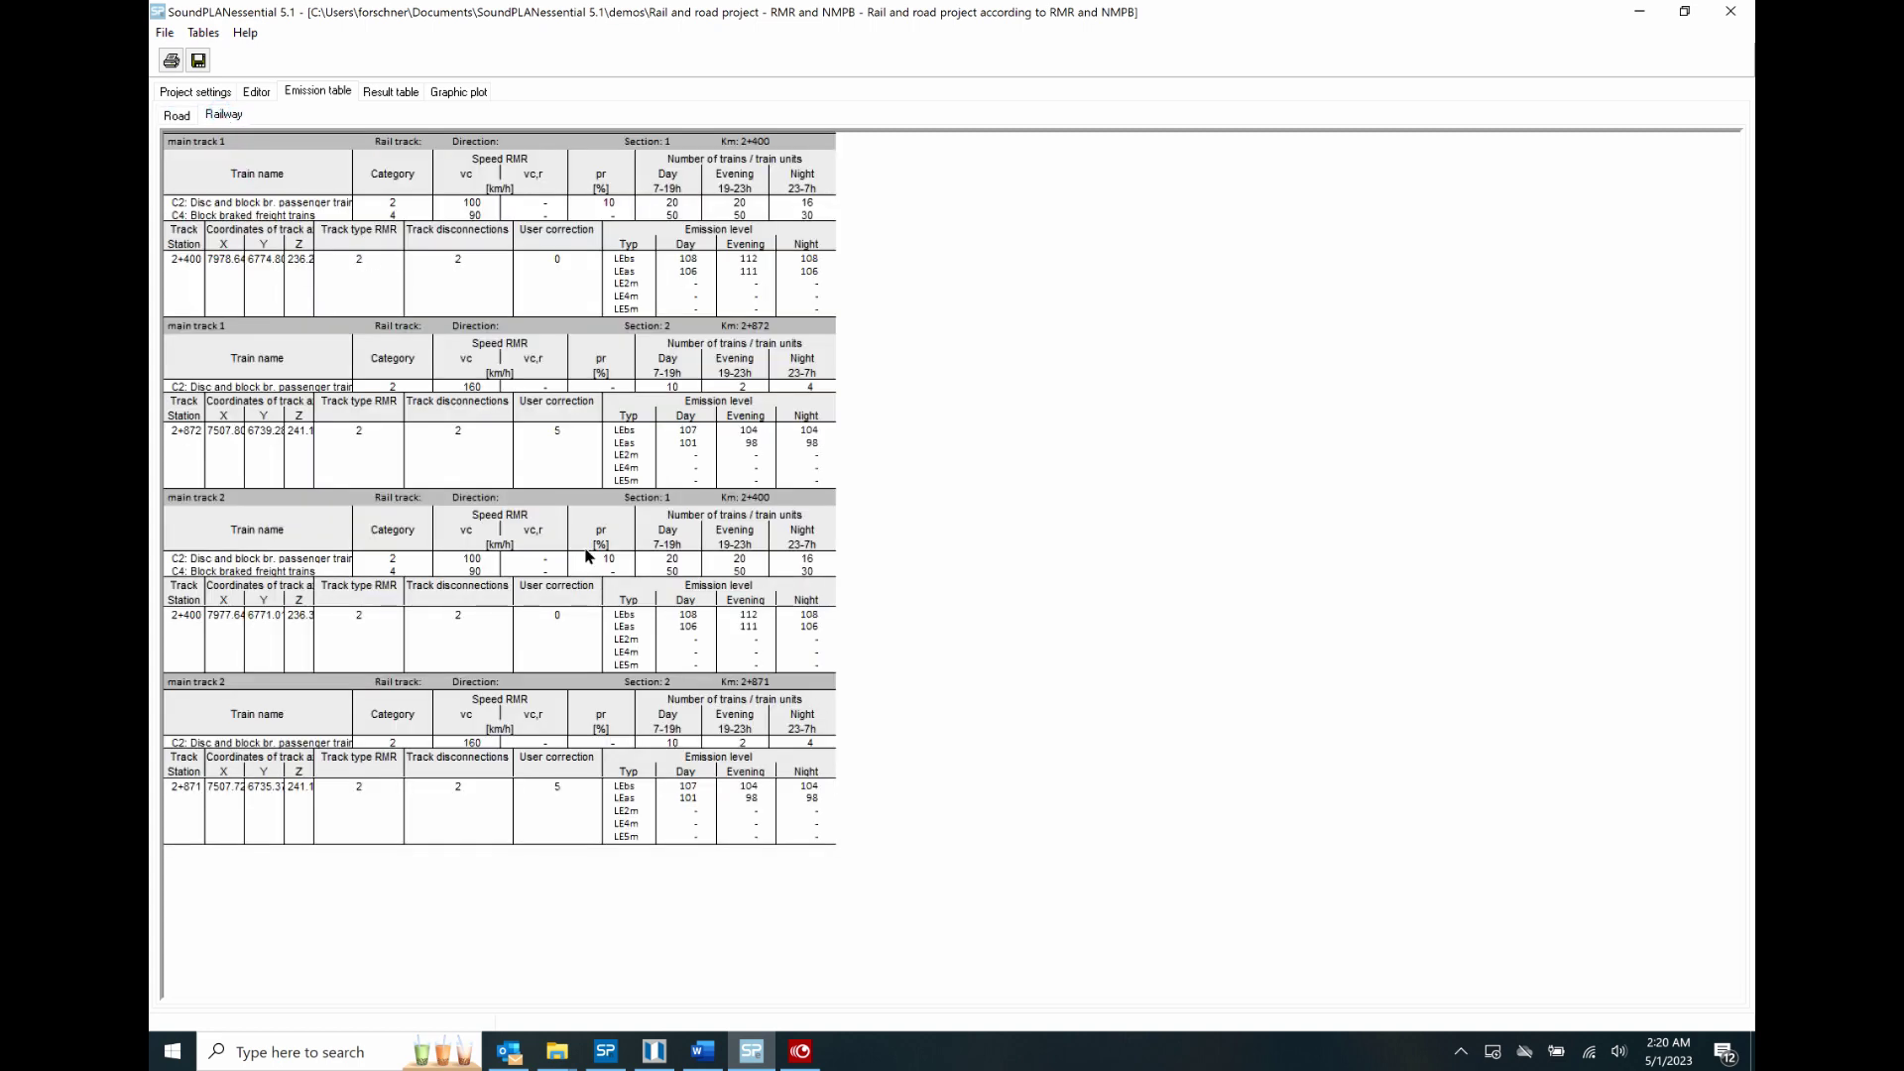
Examine the result tables for receivers, source contributions, and receiver spectra without and with noise protection.
click(403, 94)
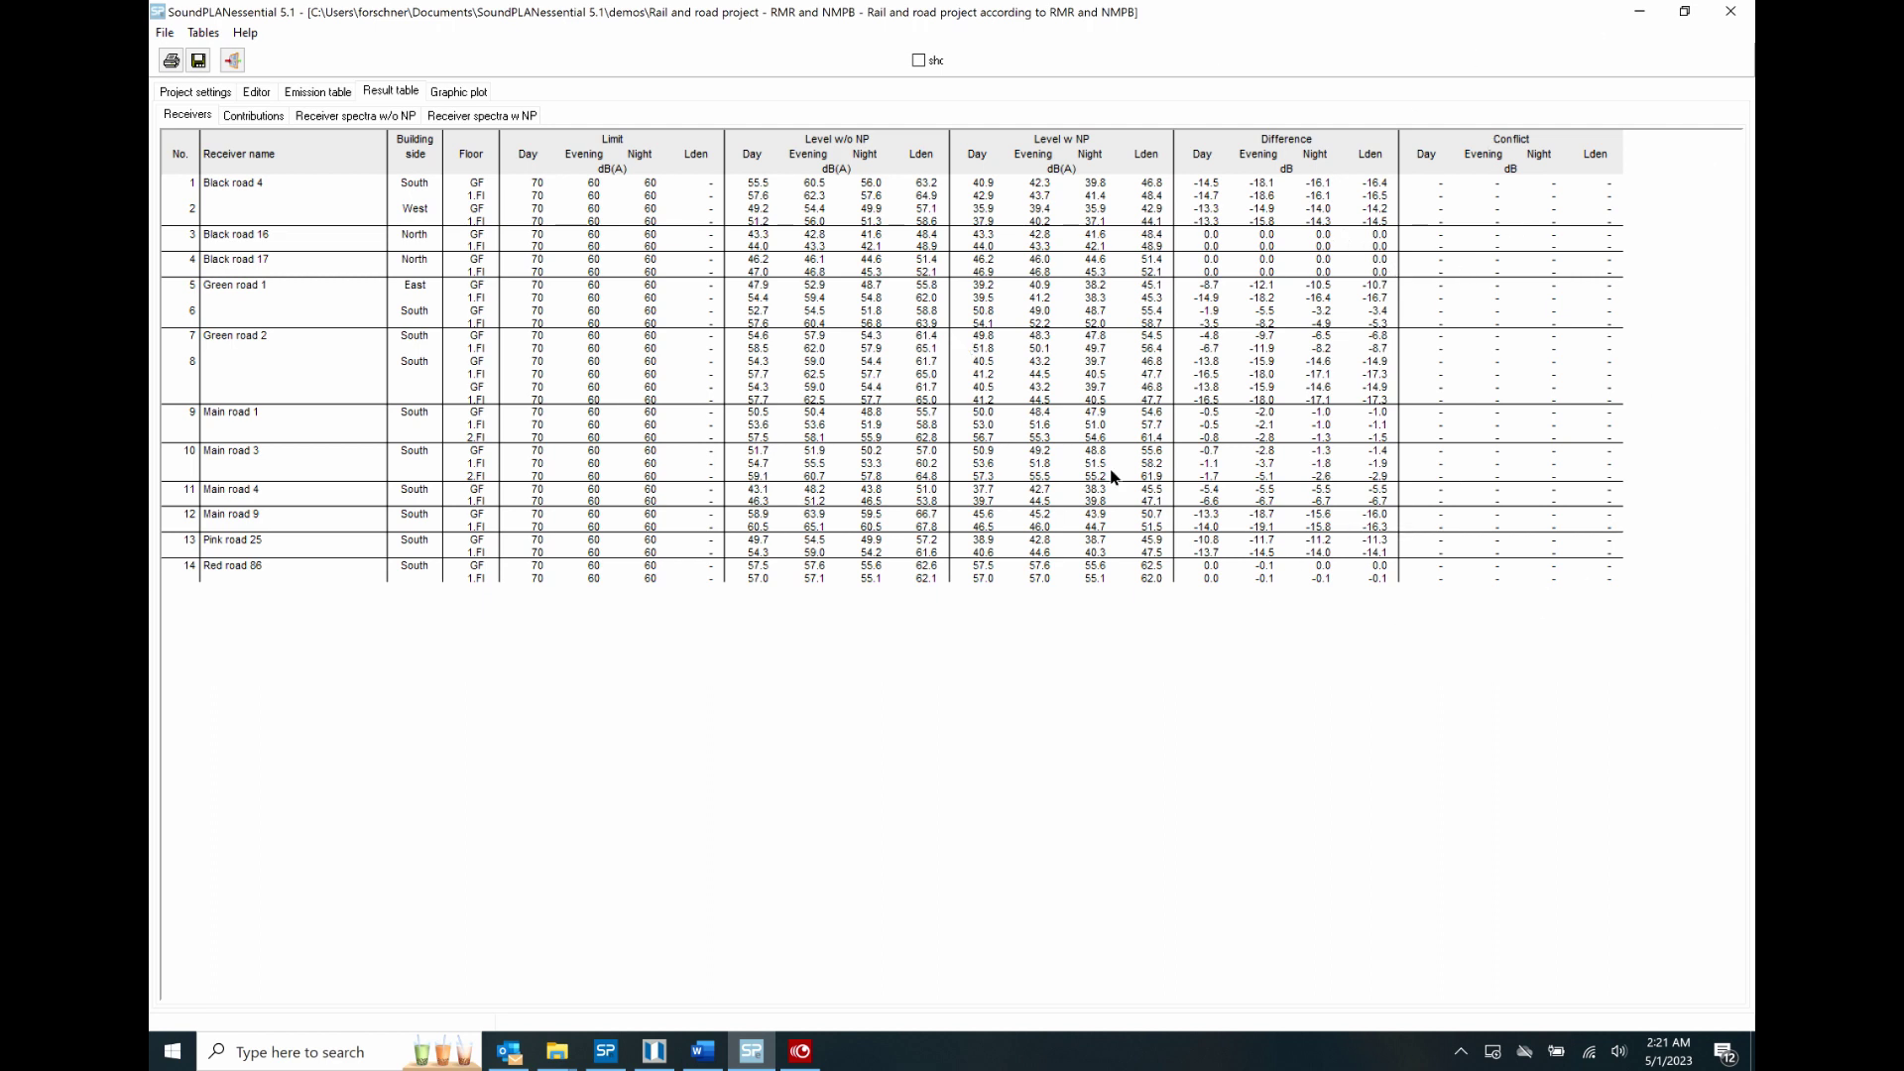
click(252, 119)
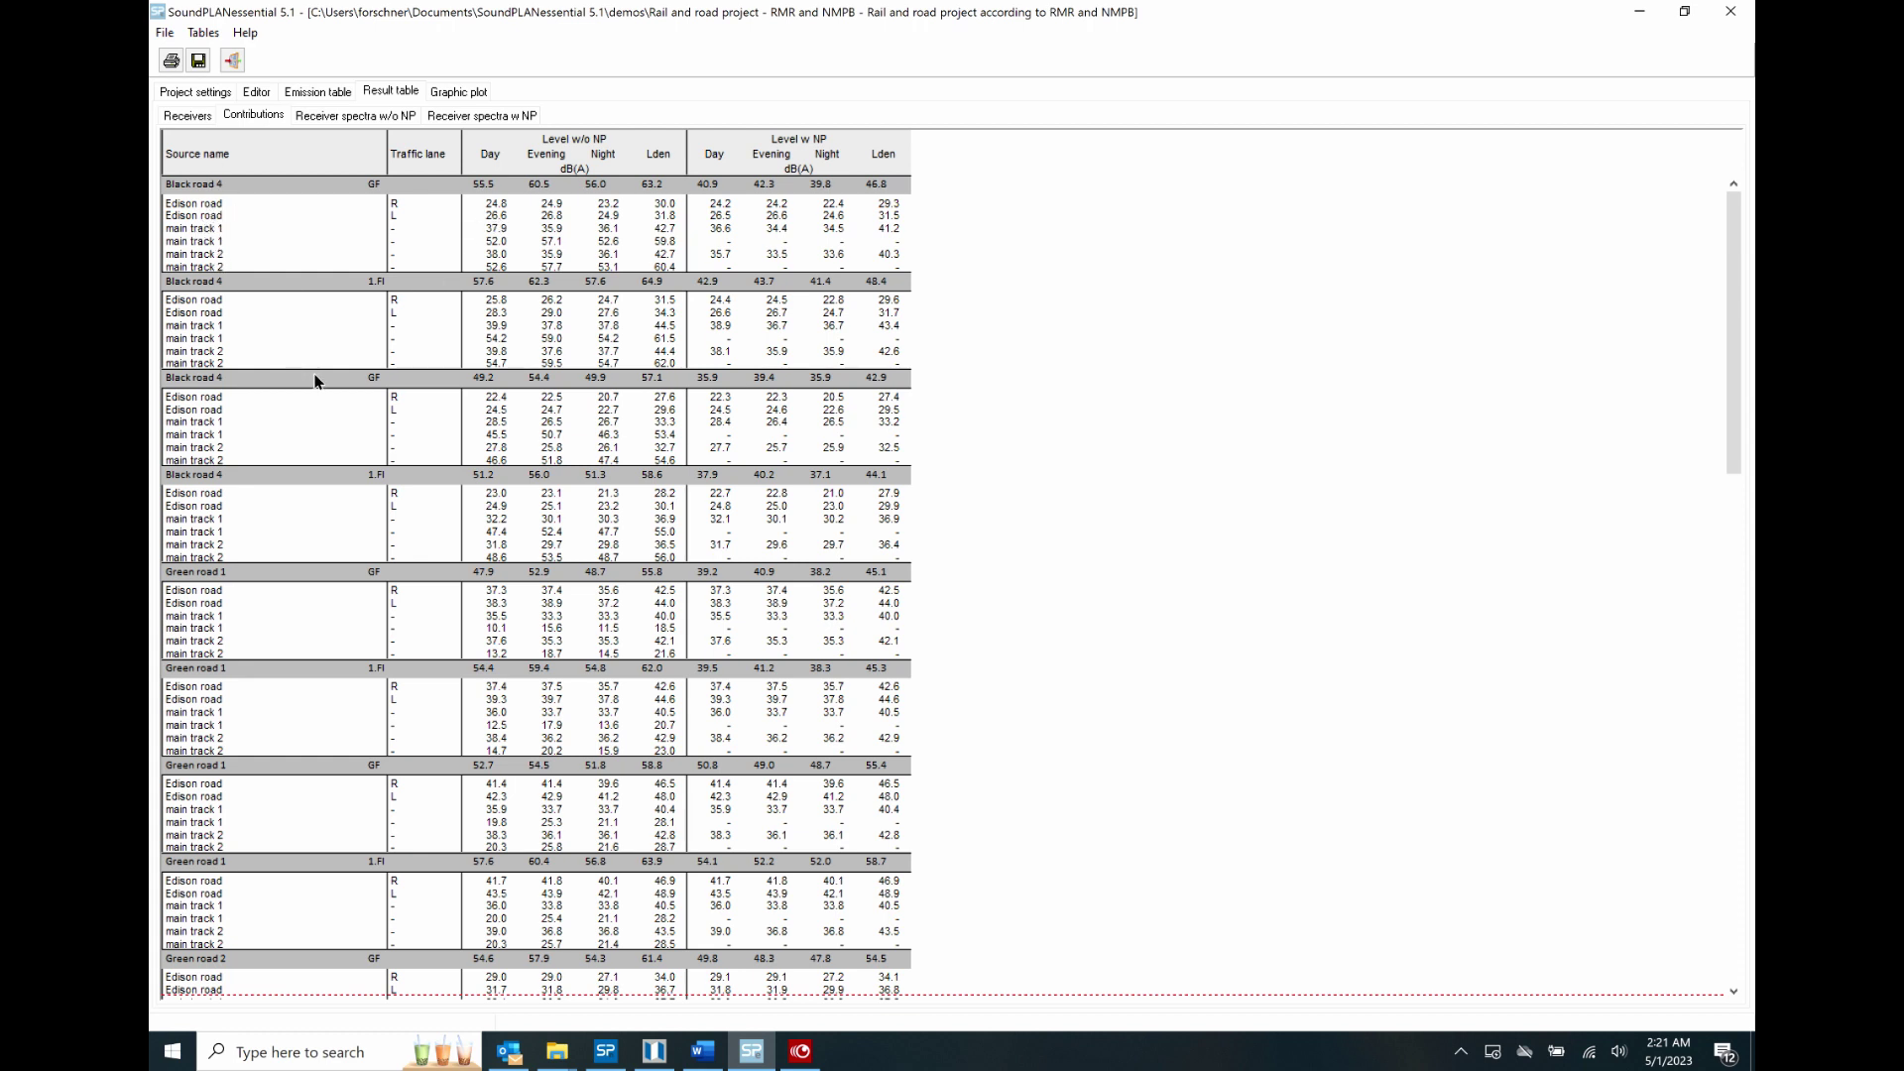
click(335, 115)
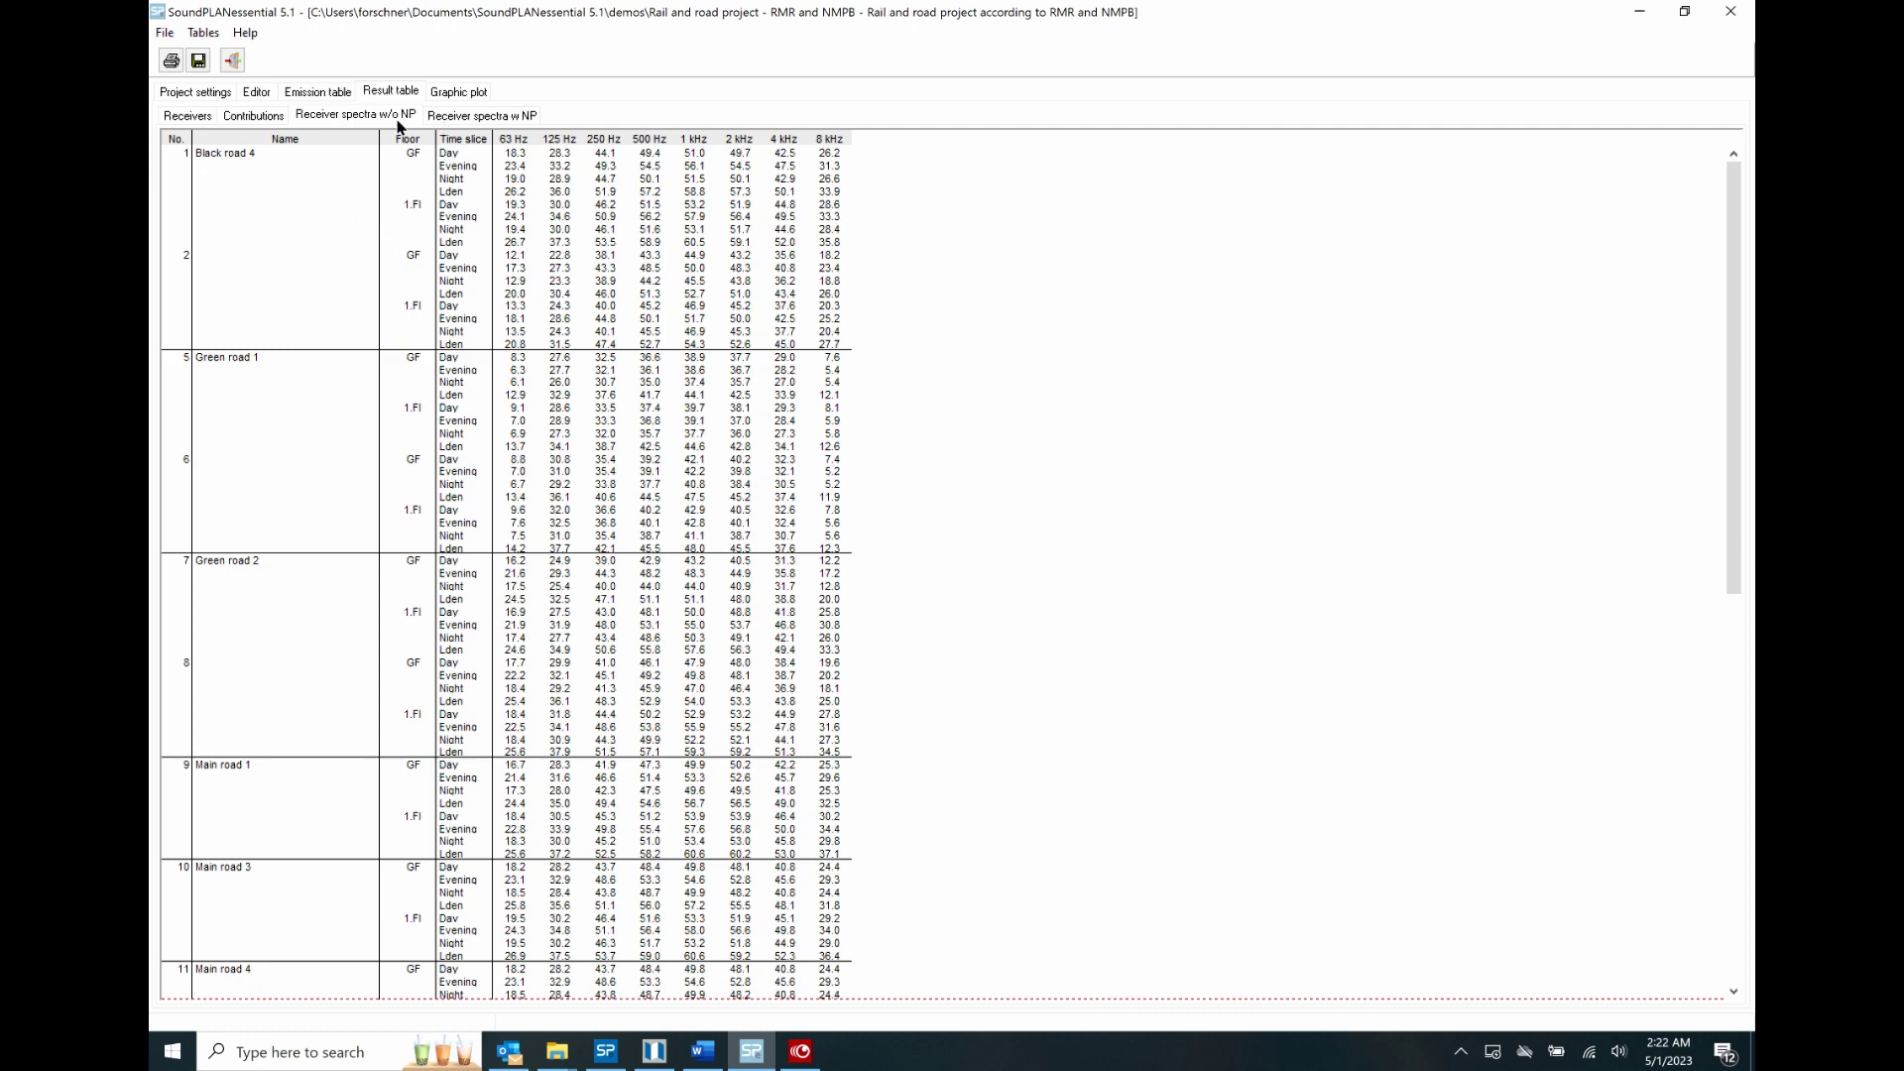
click(514, 119)
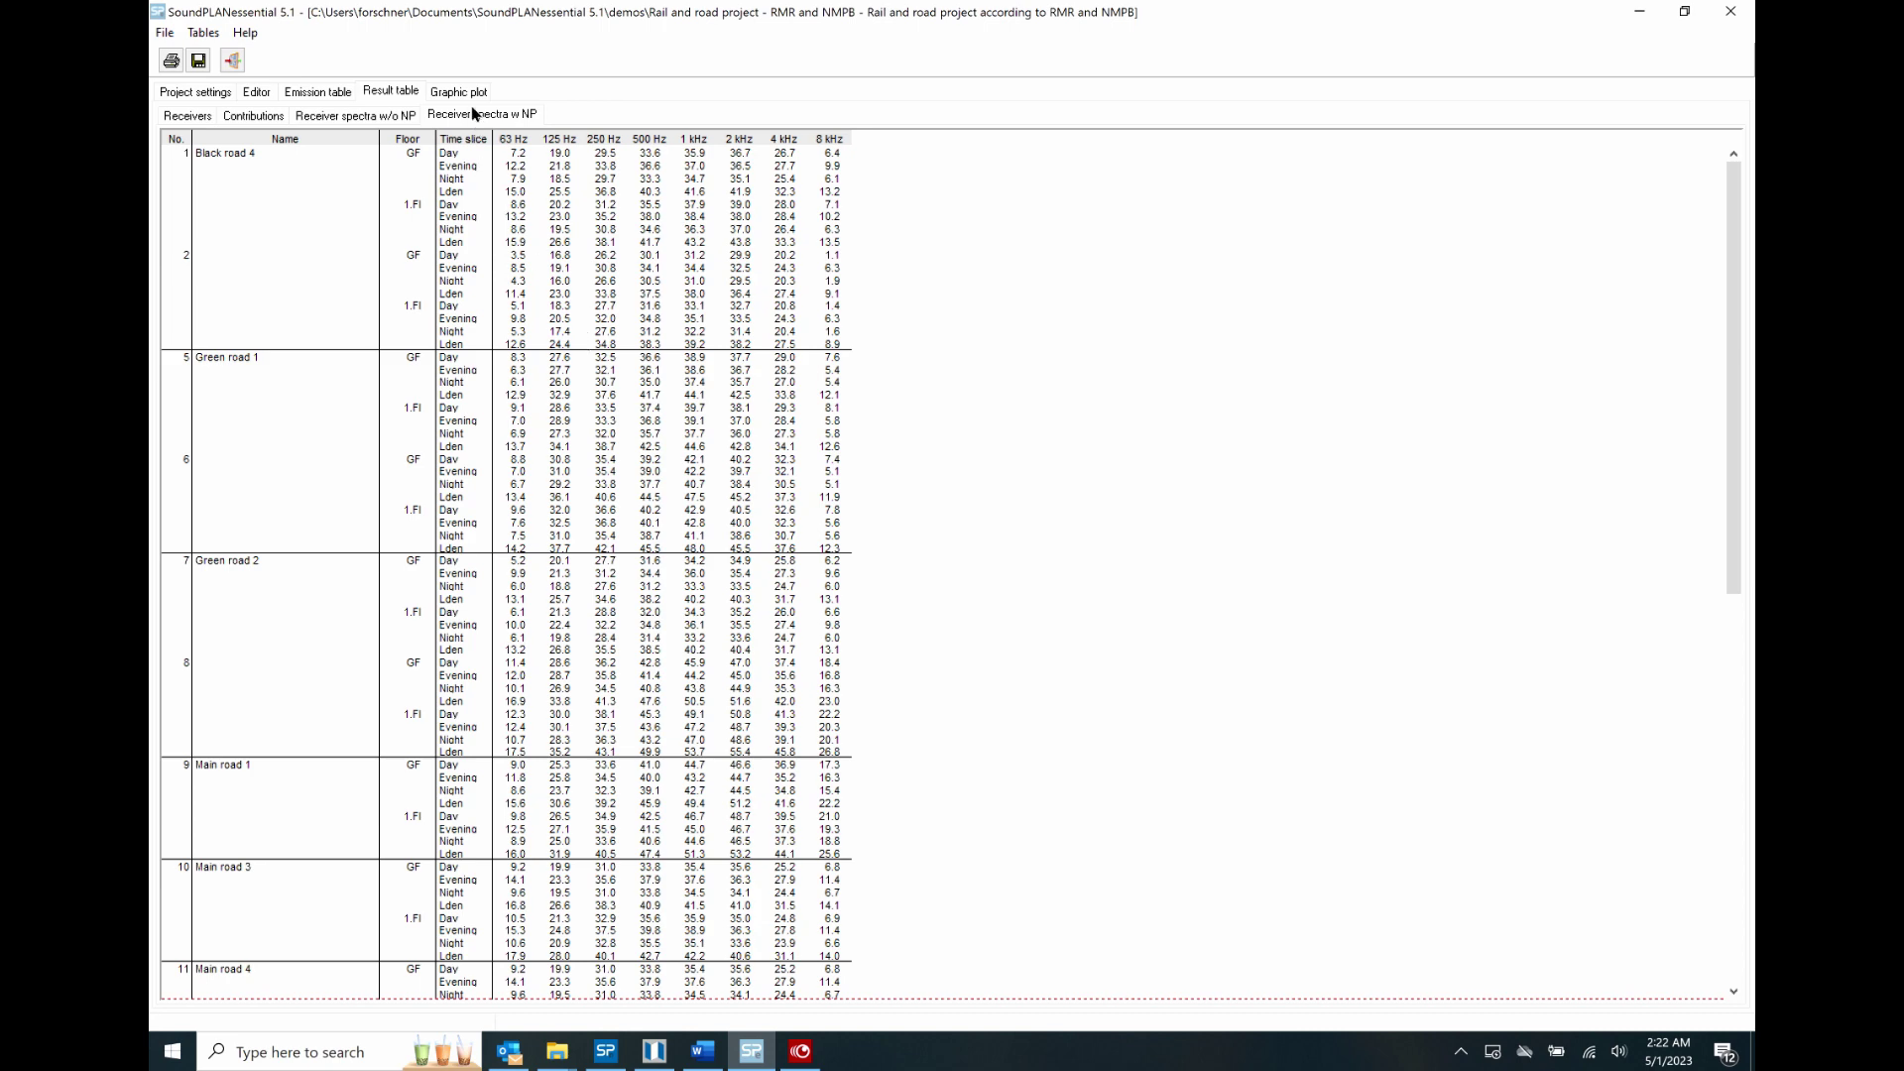
On the single-point plot, separate the two overlapping level tables southwest of the railway-road crossing, and show the daytime noise map without noise protection.
click(468, 92)
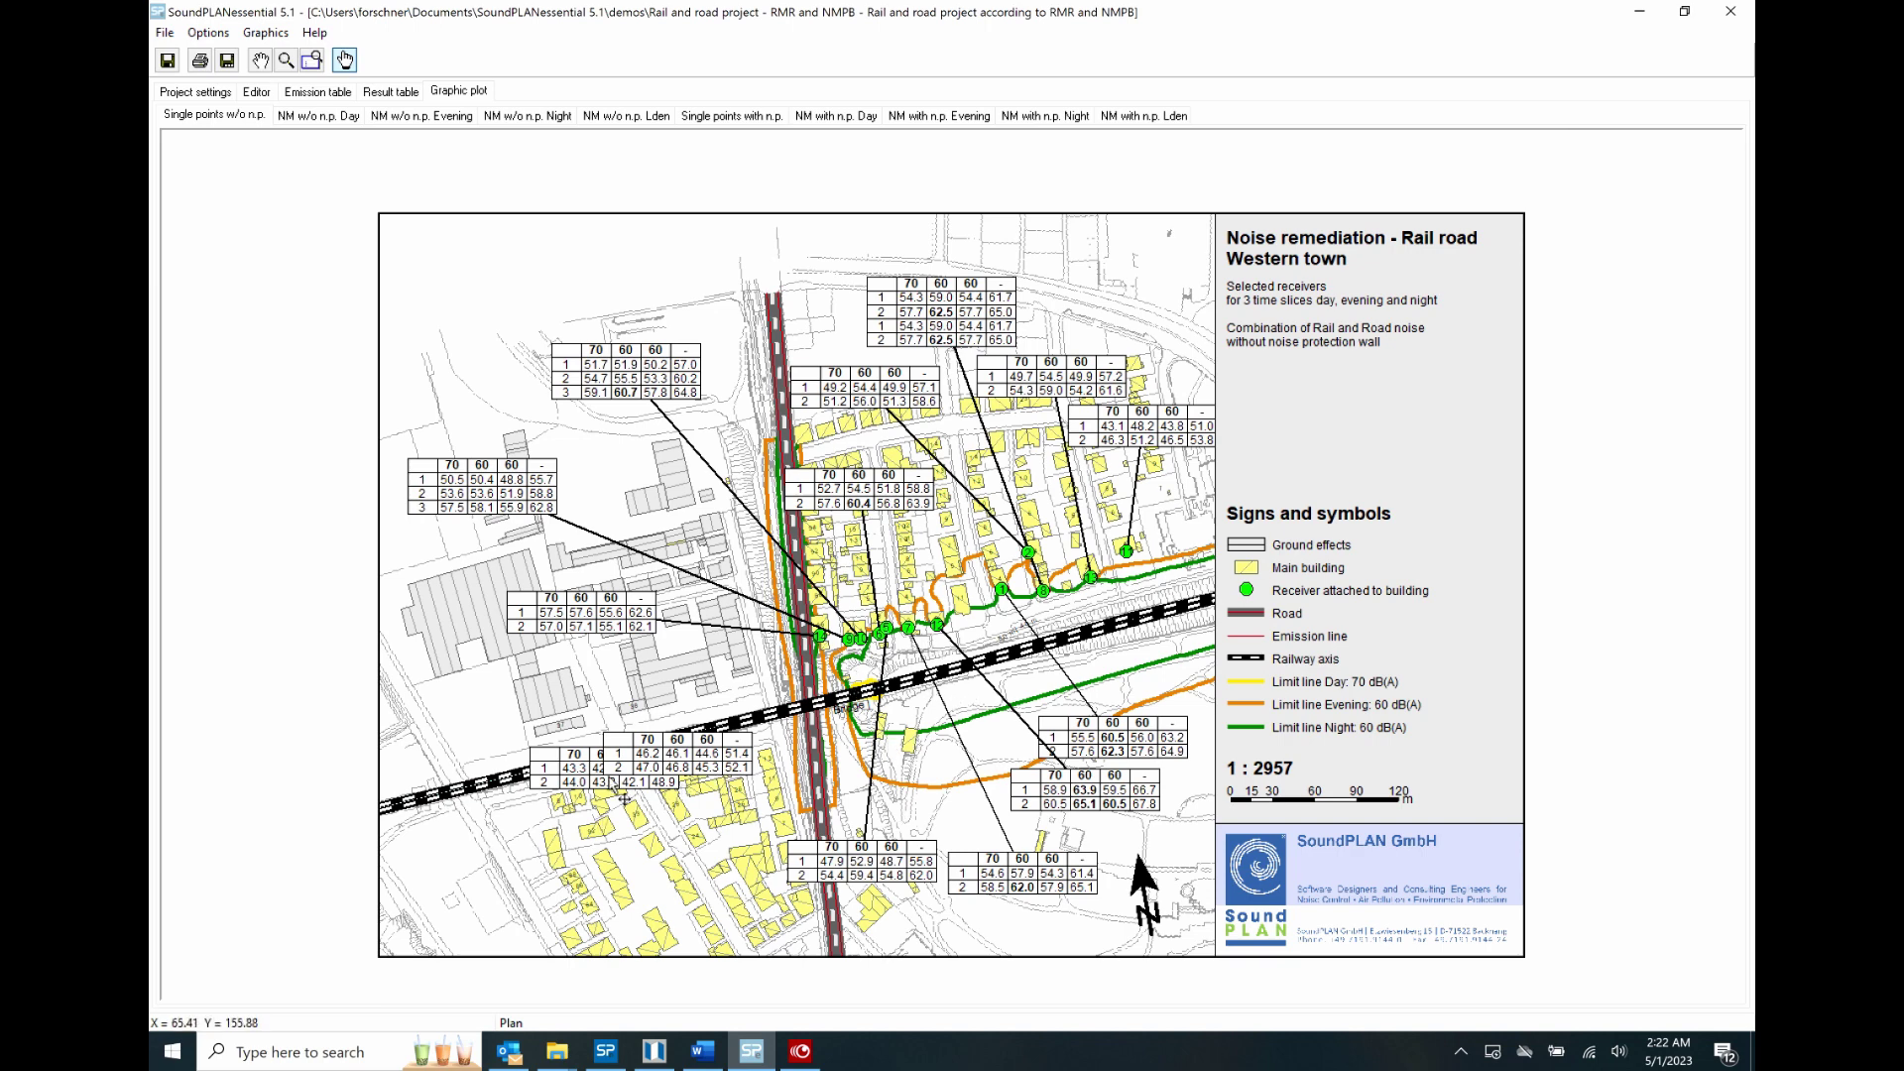
drag(625, 798, 556, 893)
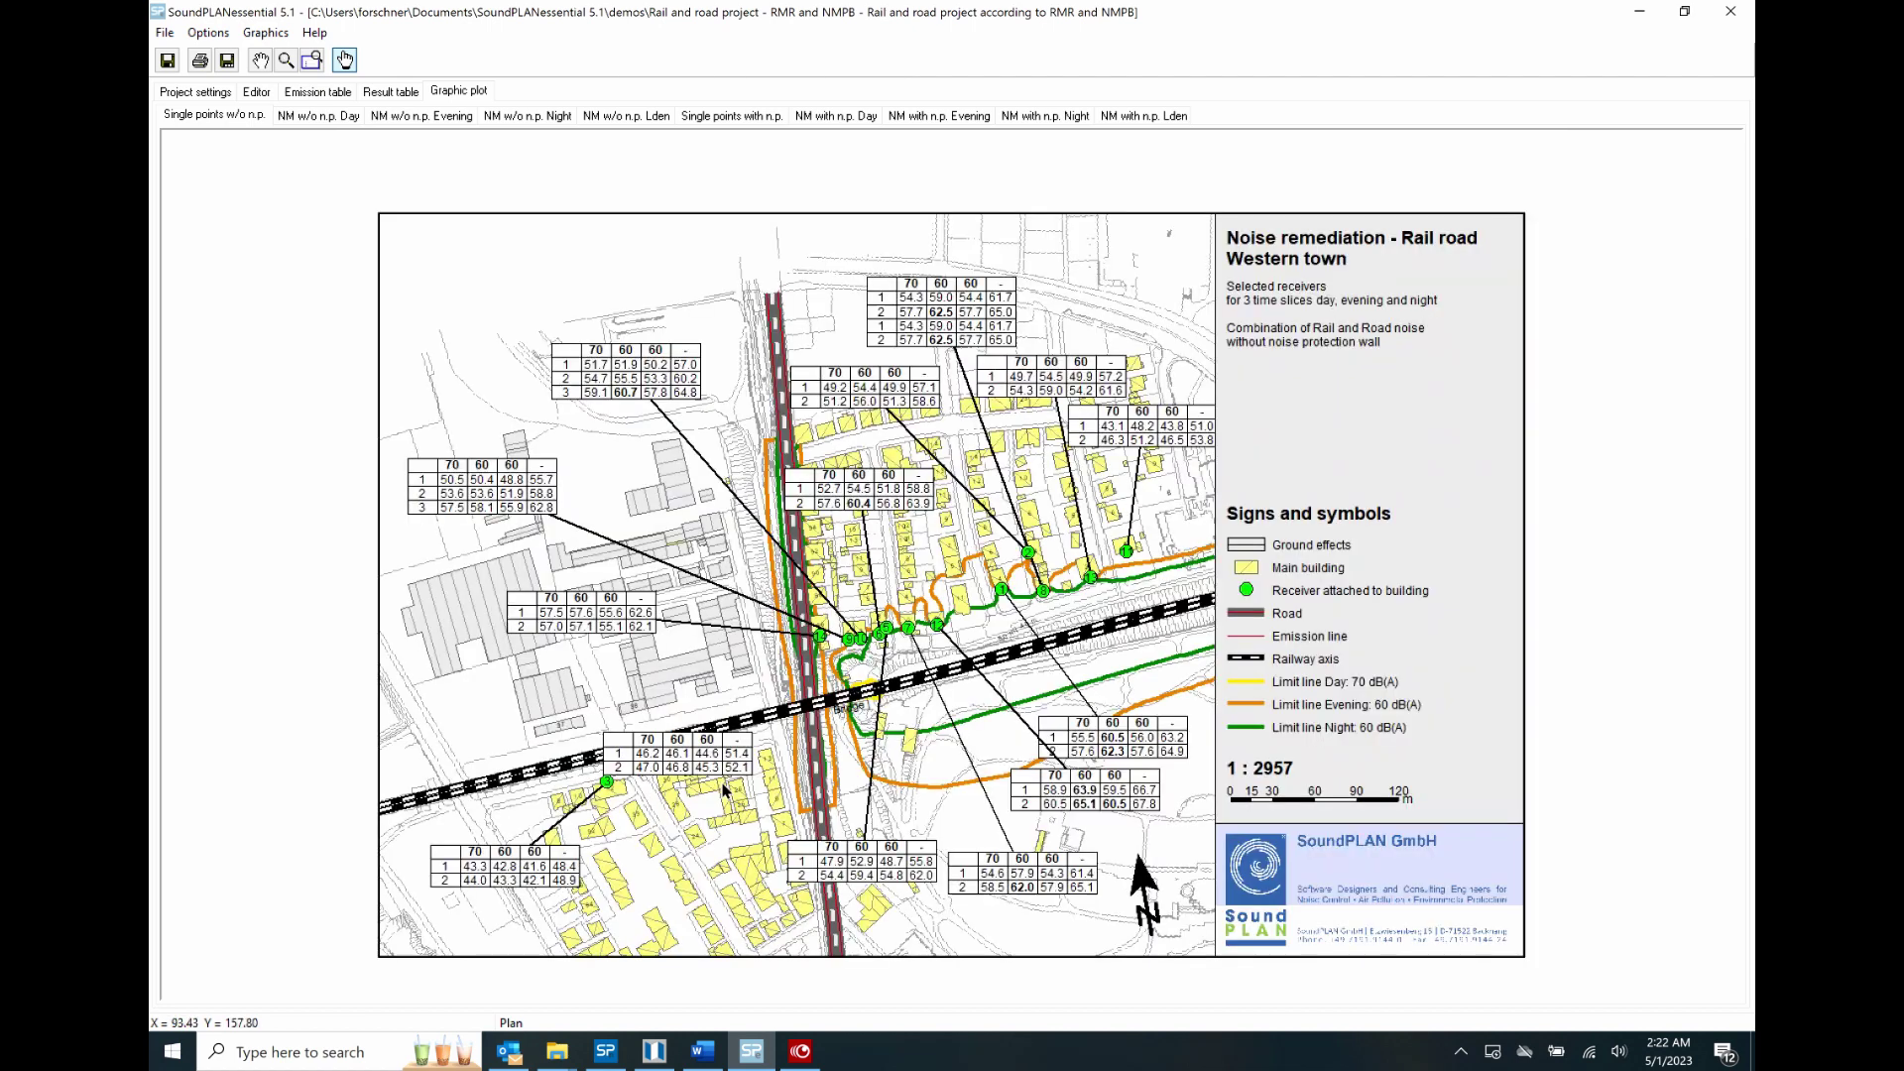
drag(692, 766, 694, 880)
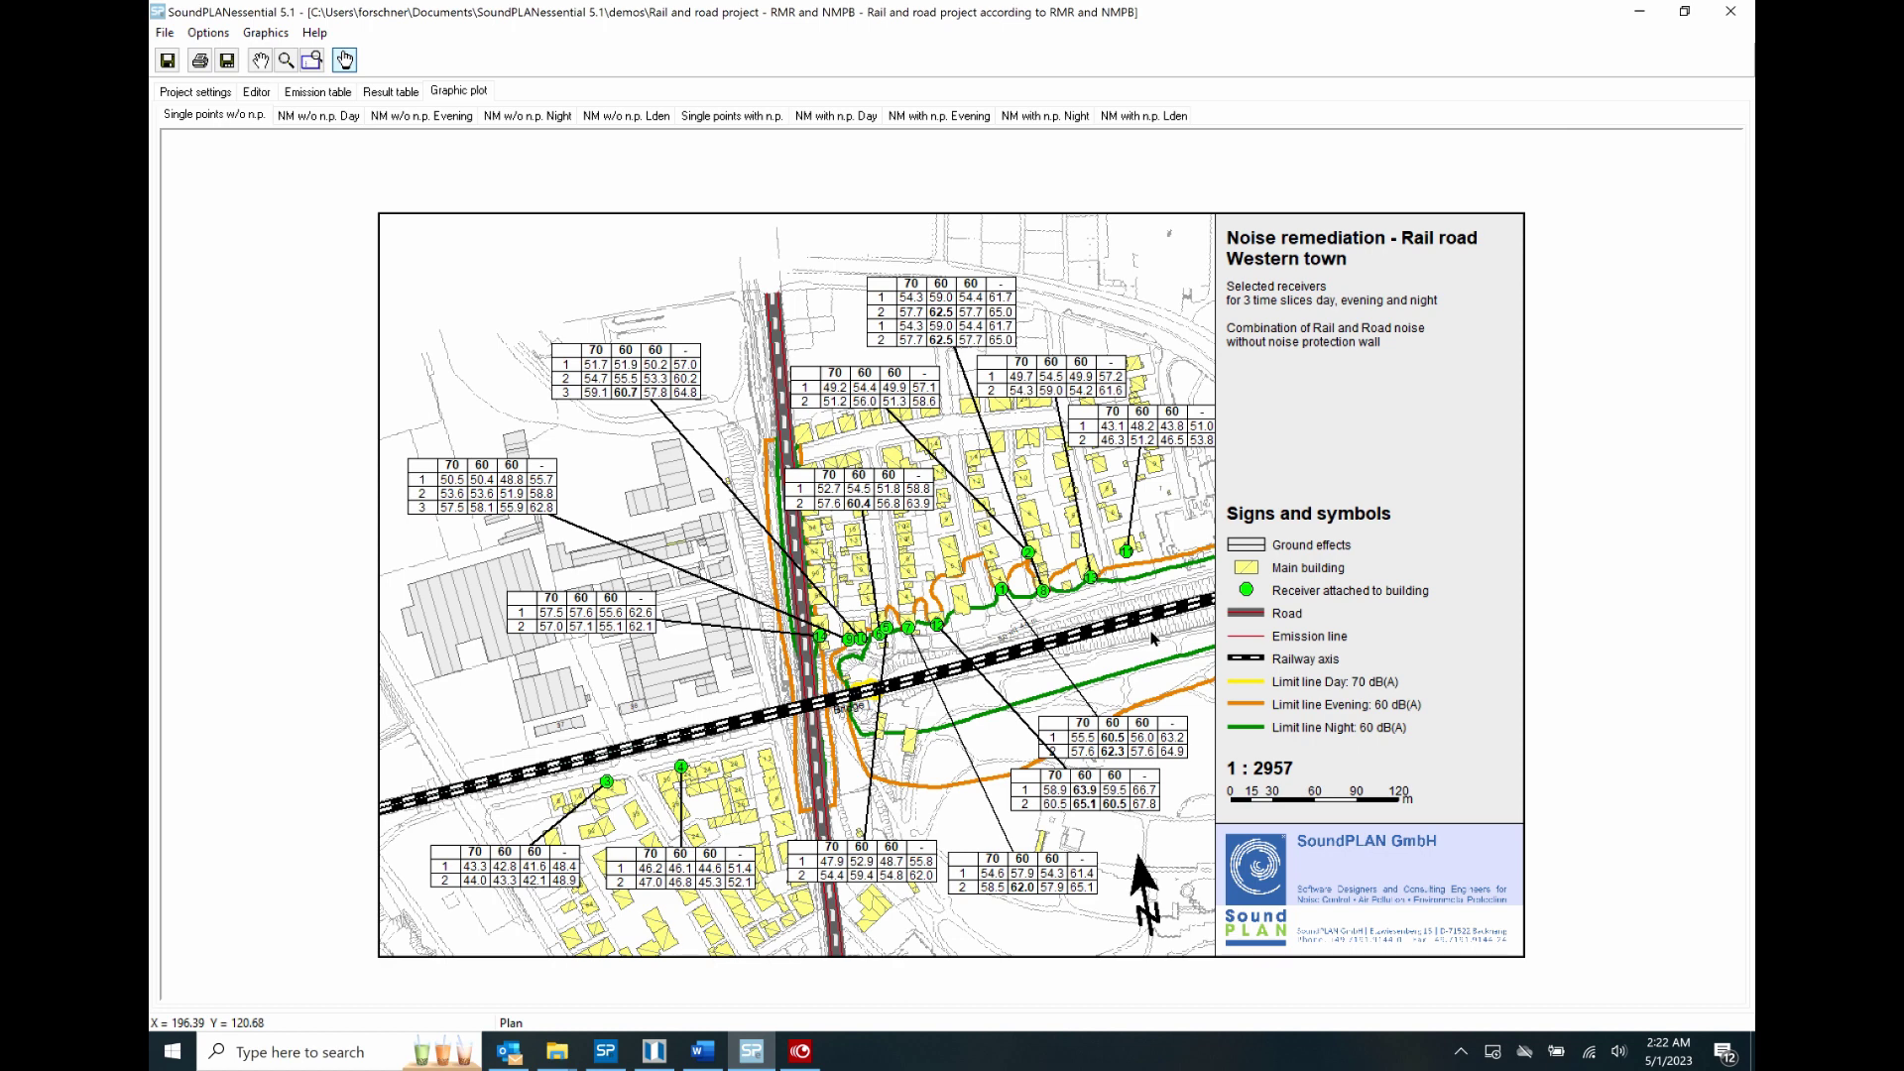
click(331, 120)
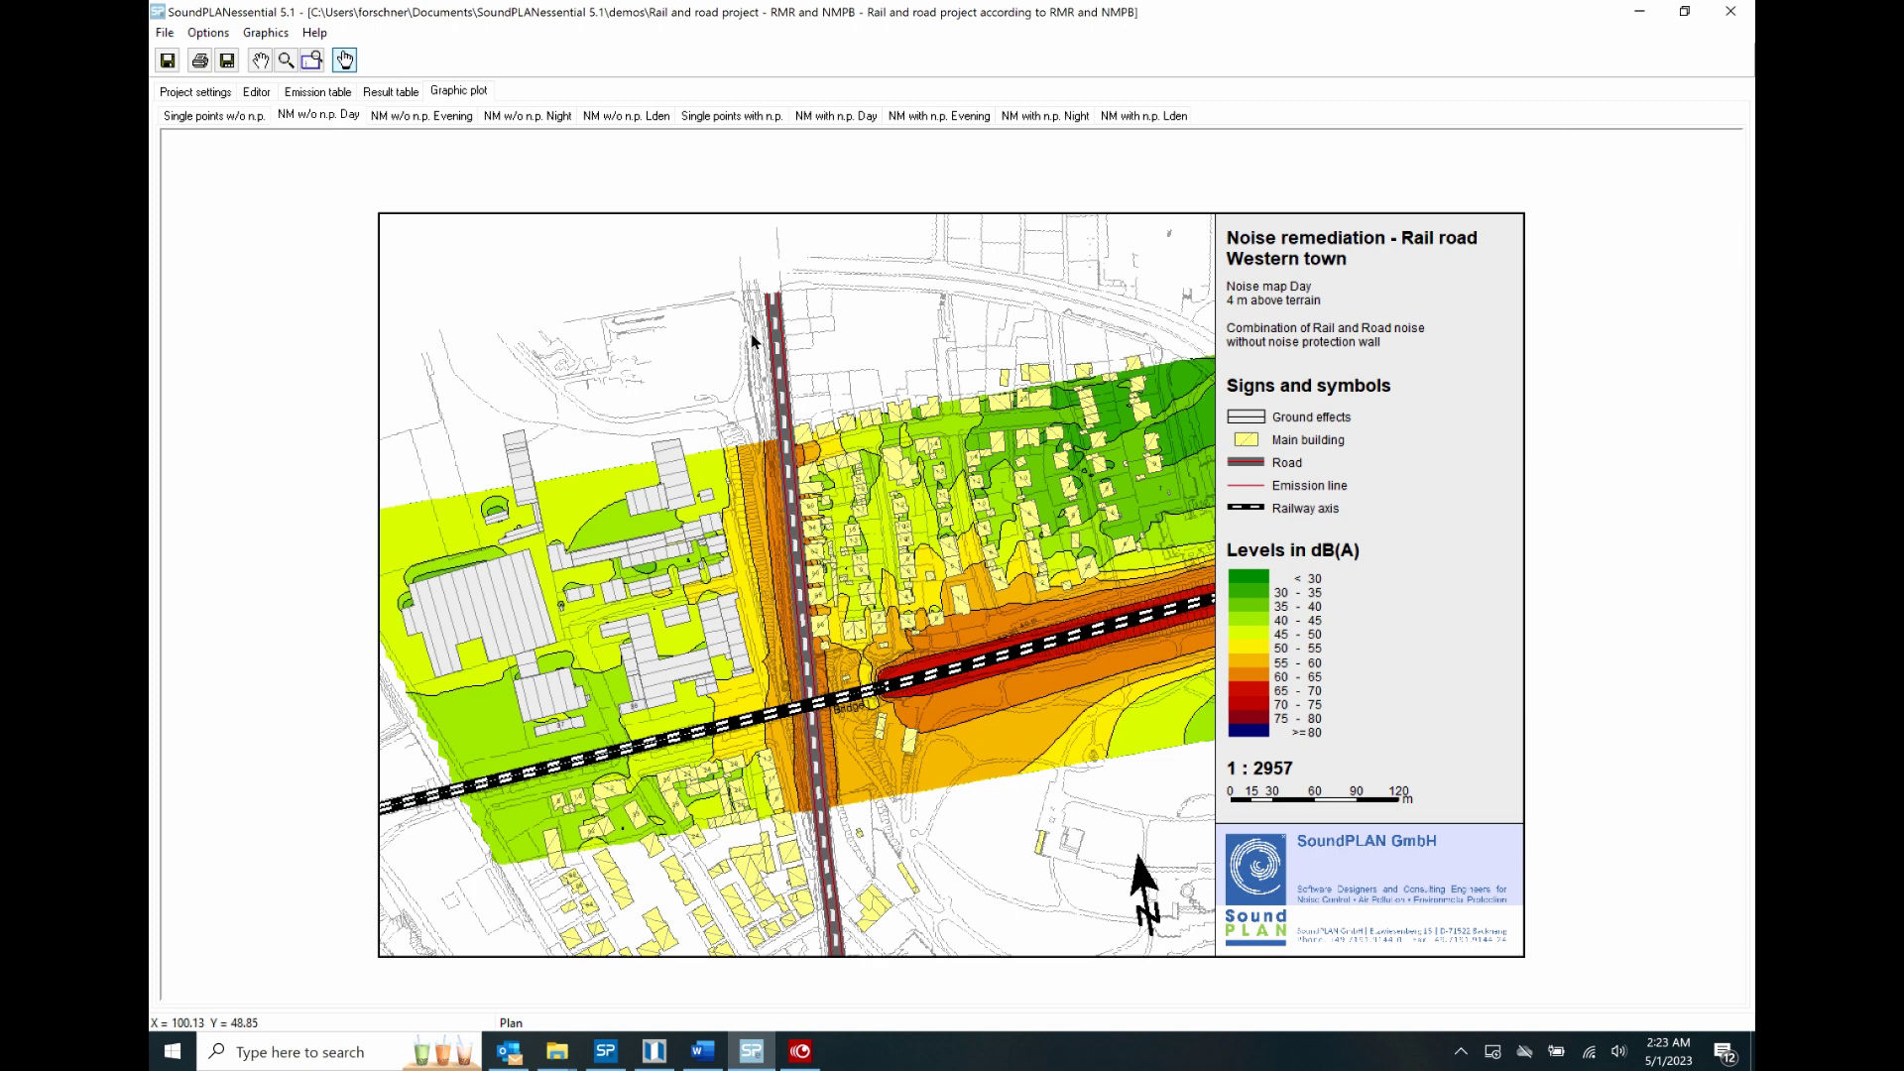
Open the recent project Heat Pump Noise Model.
click(185, 94)
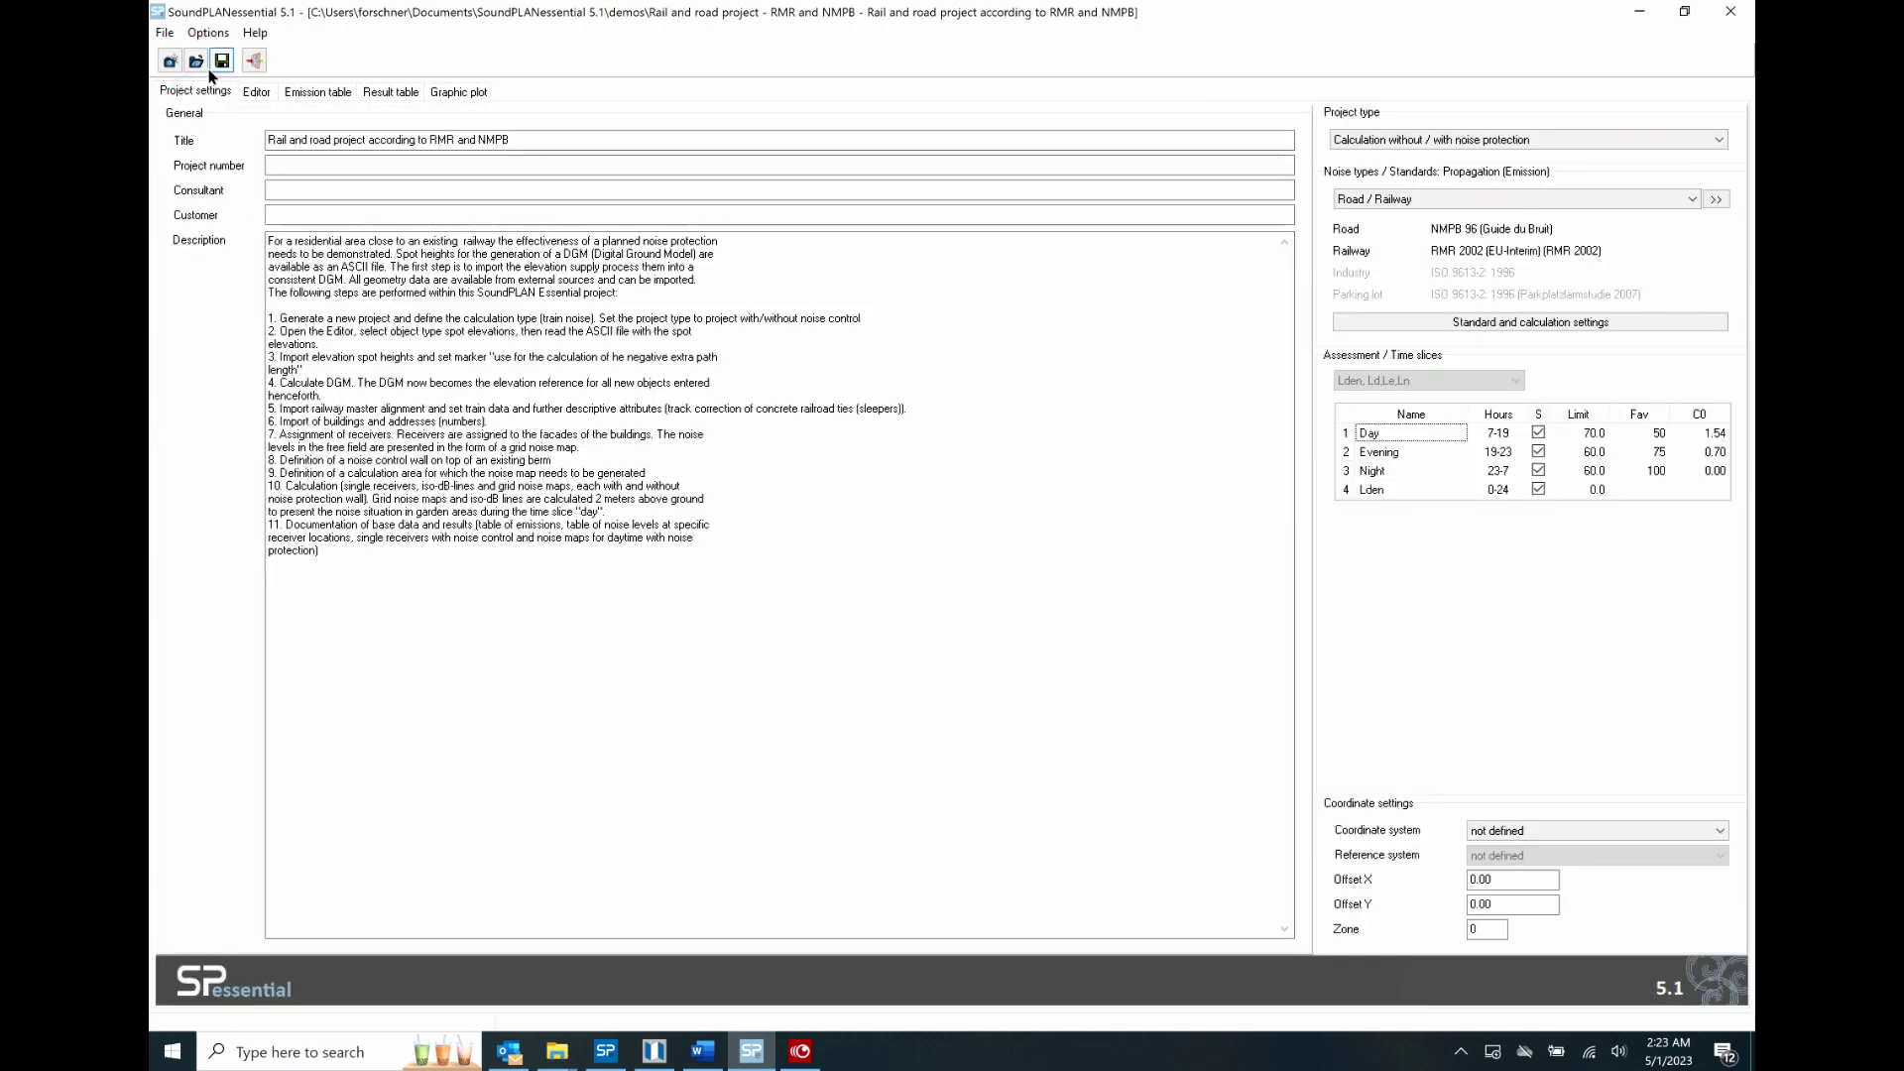
click(174, 34)
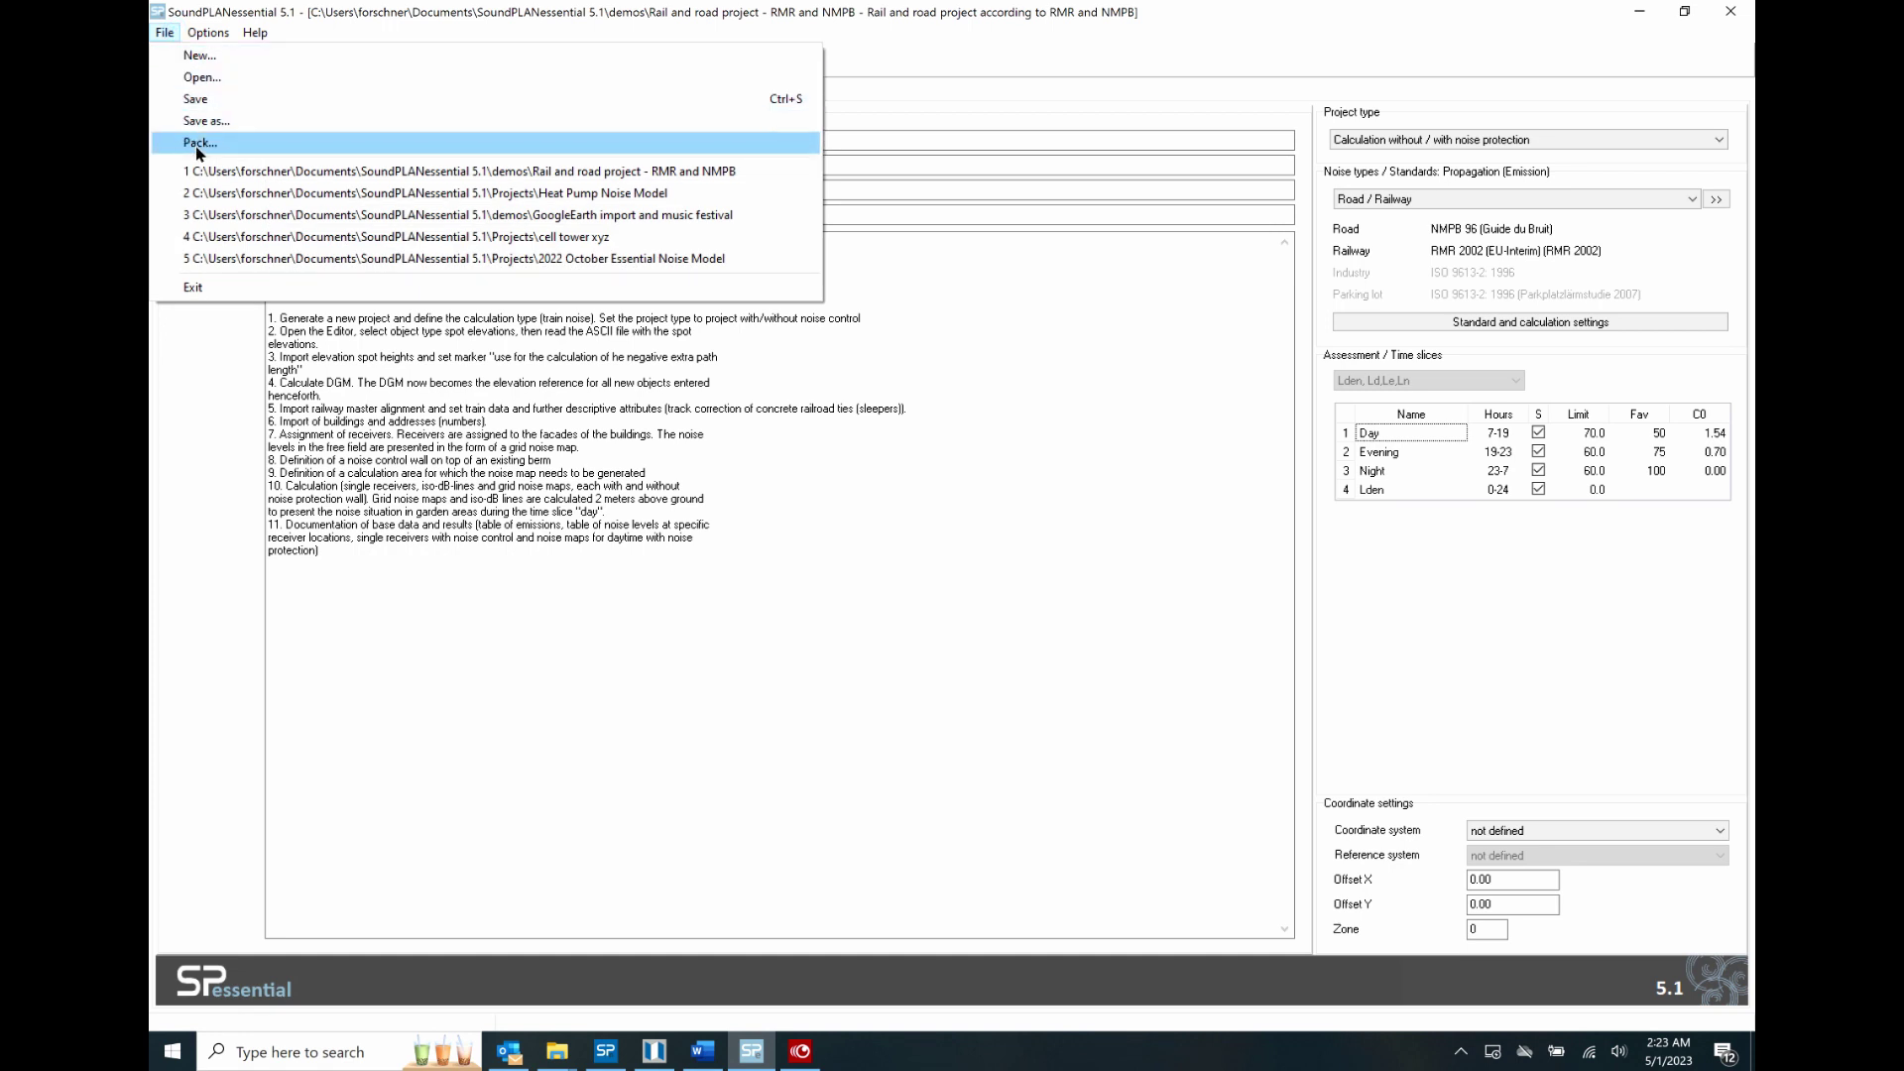
click(208, 196)
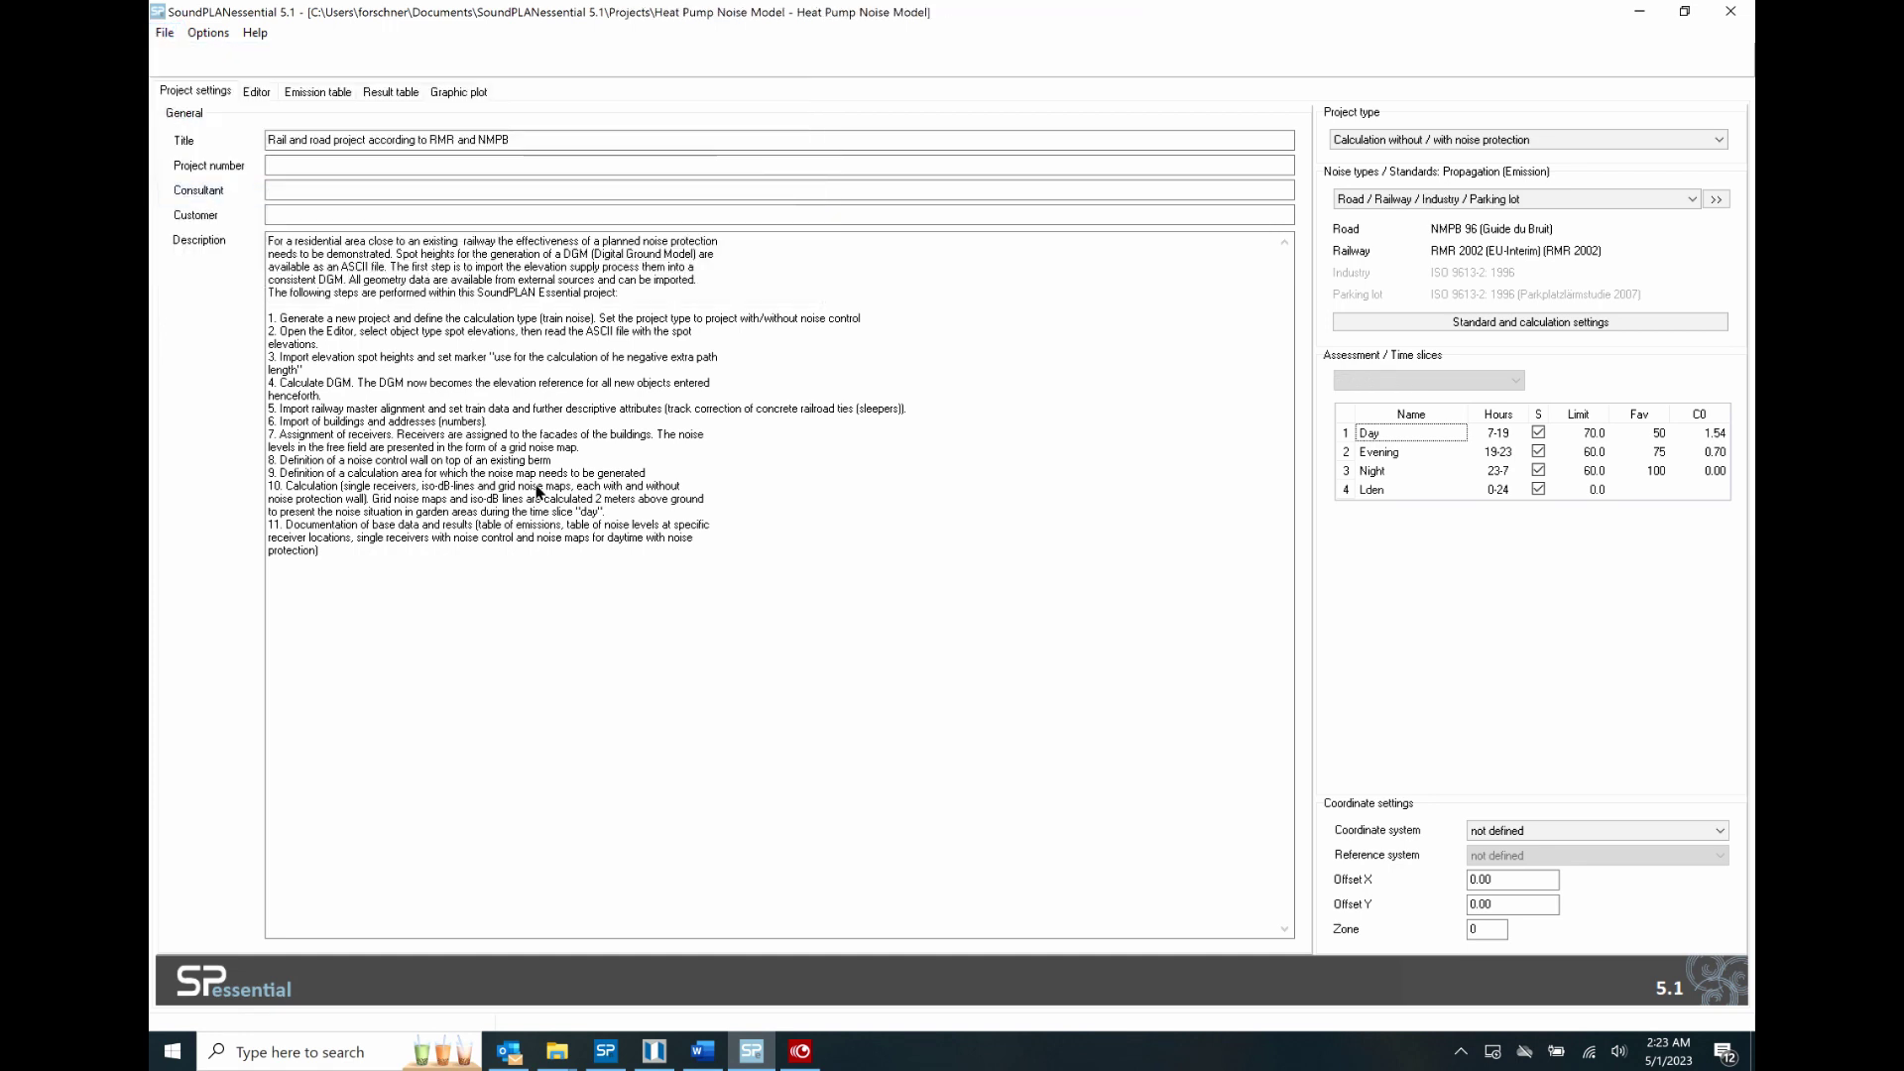
Show the model in the editor and select the Heat Pump point source beside the building to inspect its emission properties.
click(258, 93)
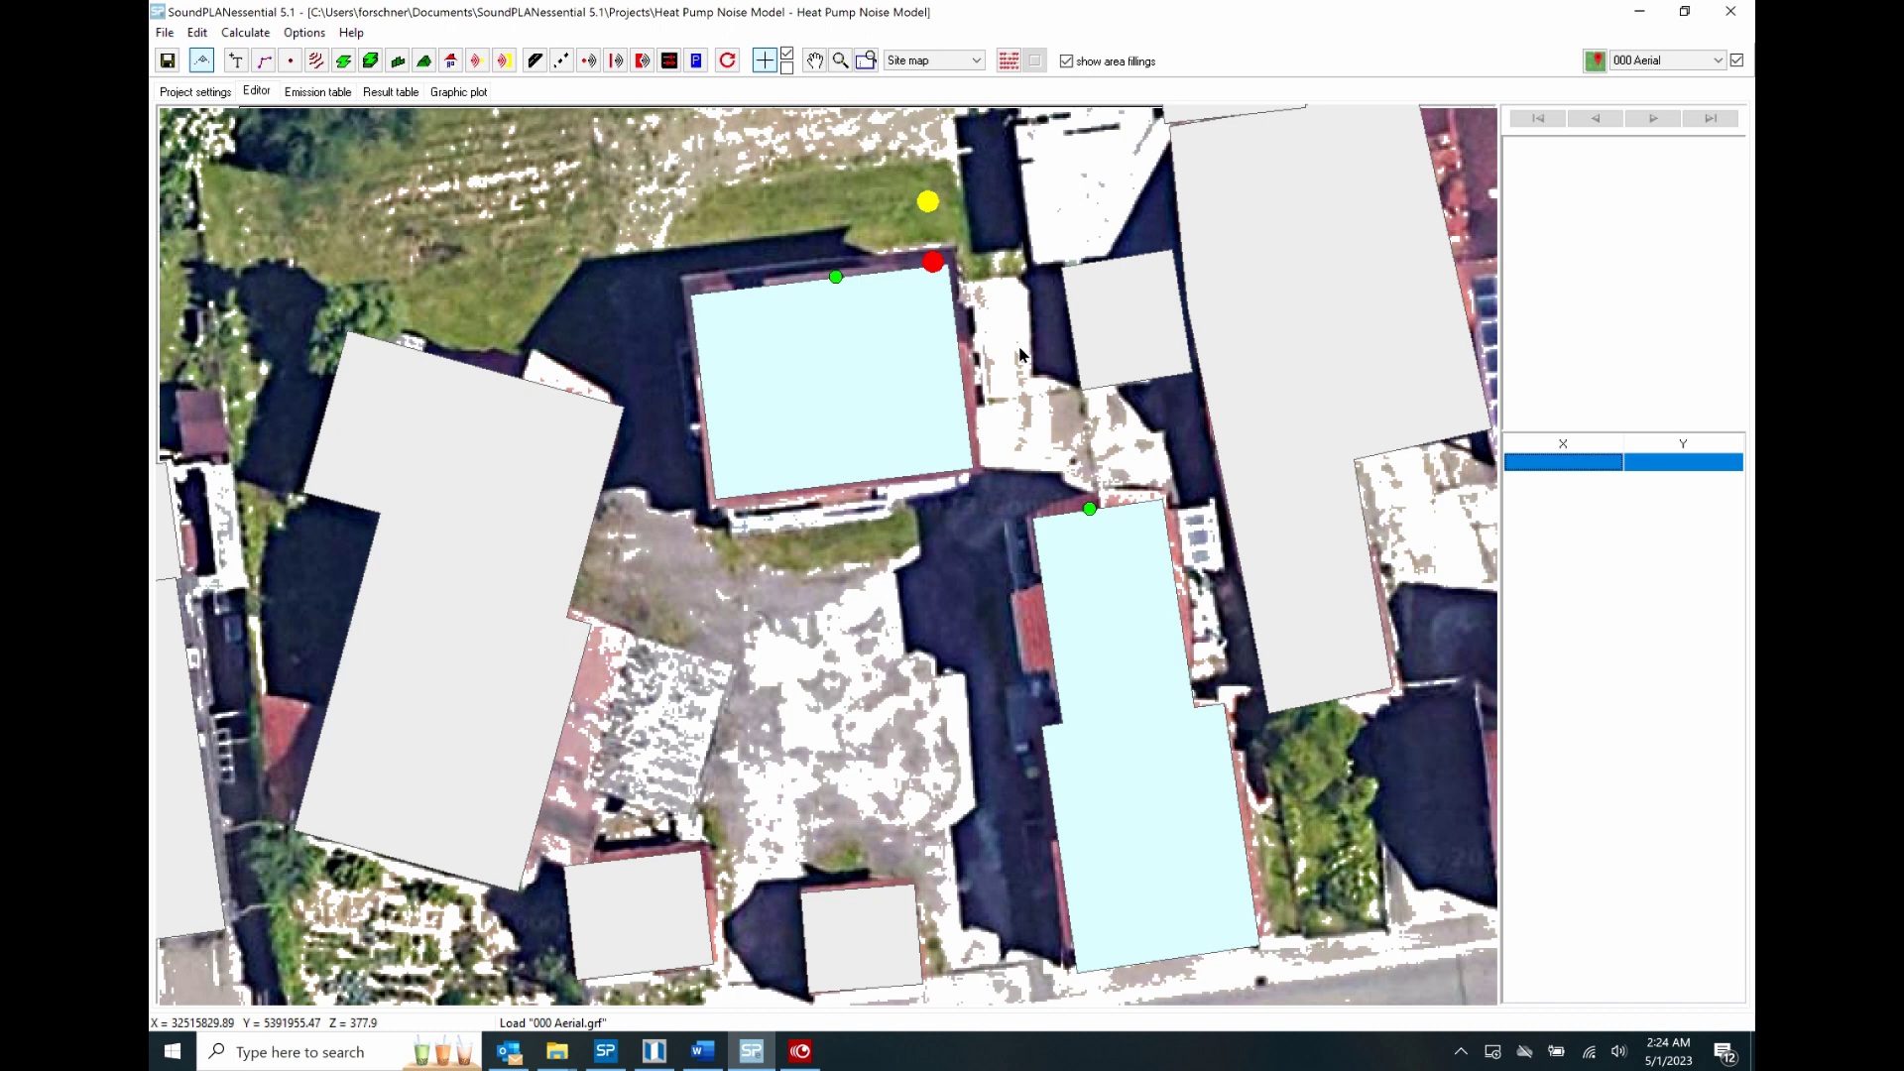
click(935, 268)
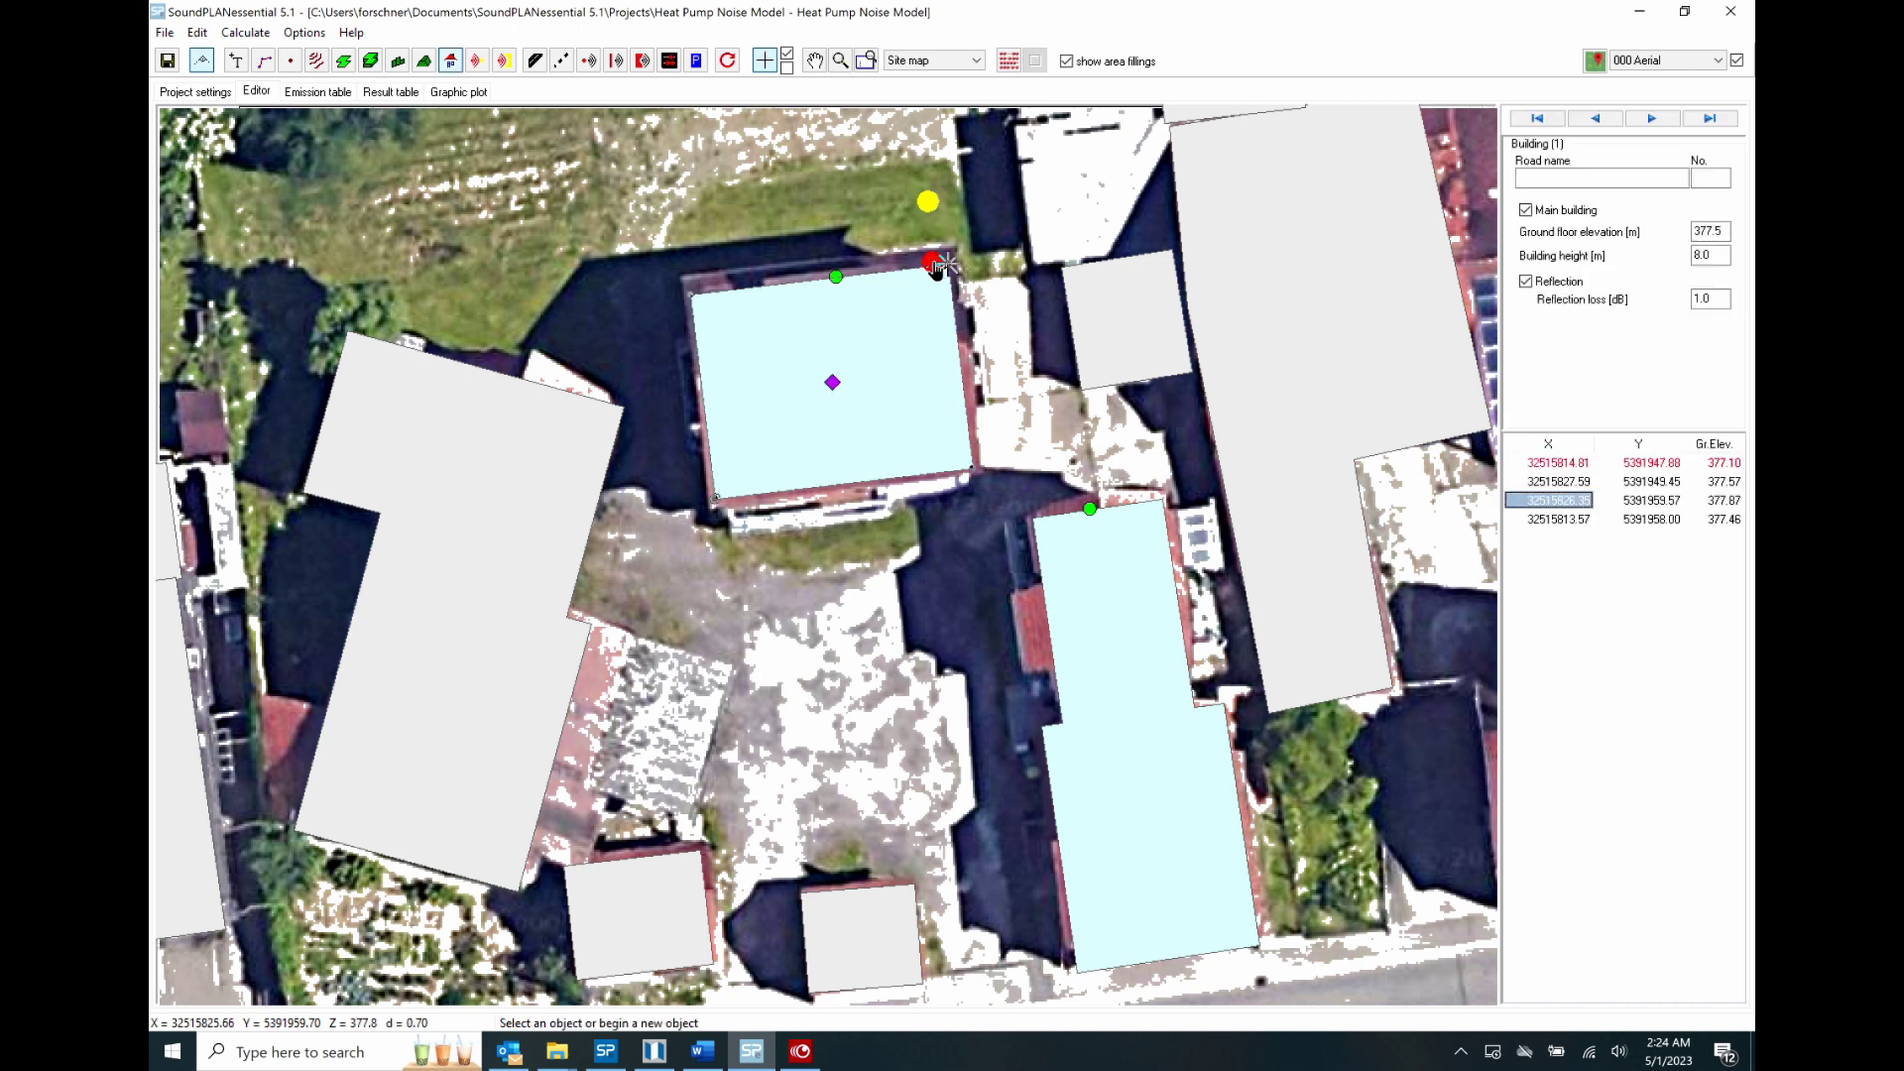
click(933, 263)
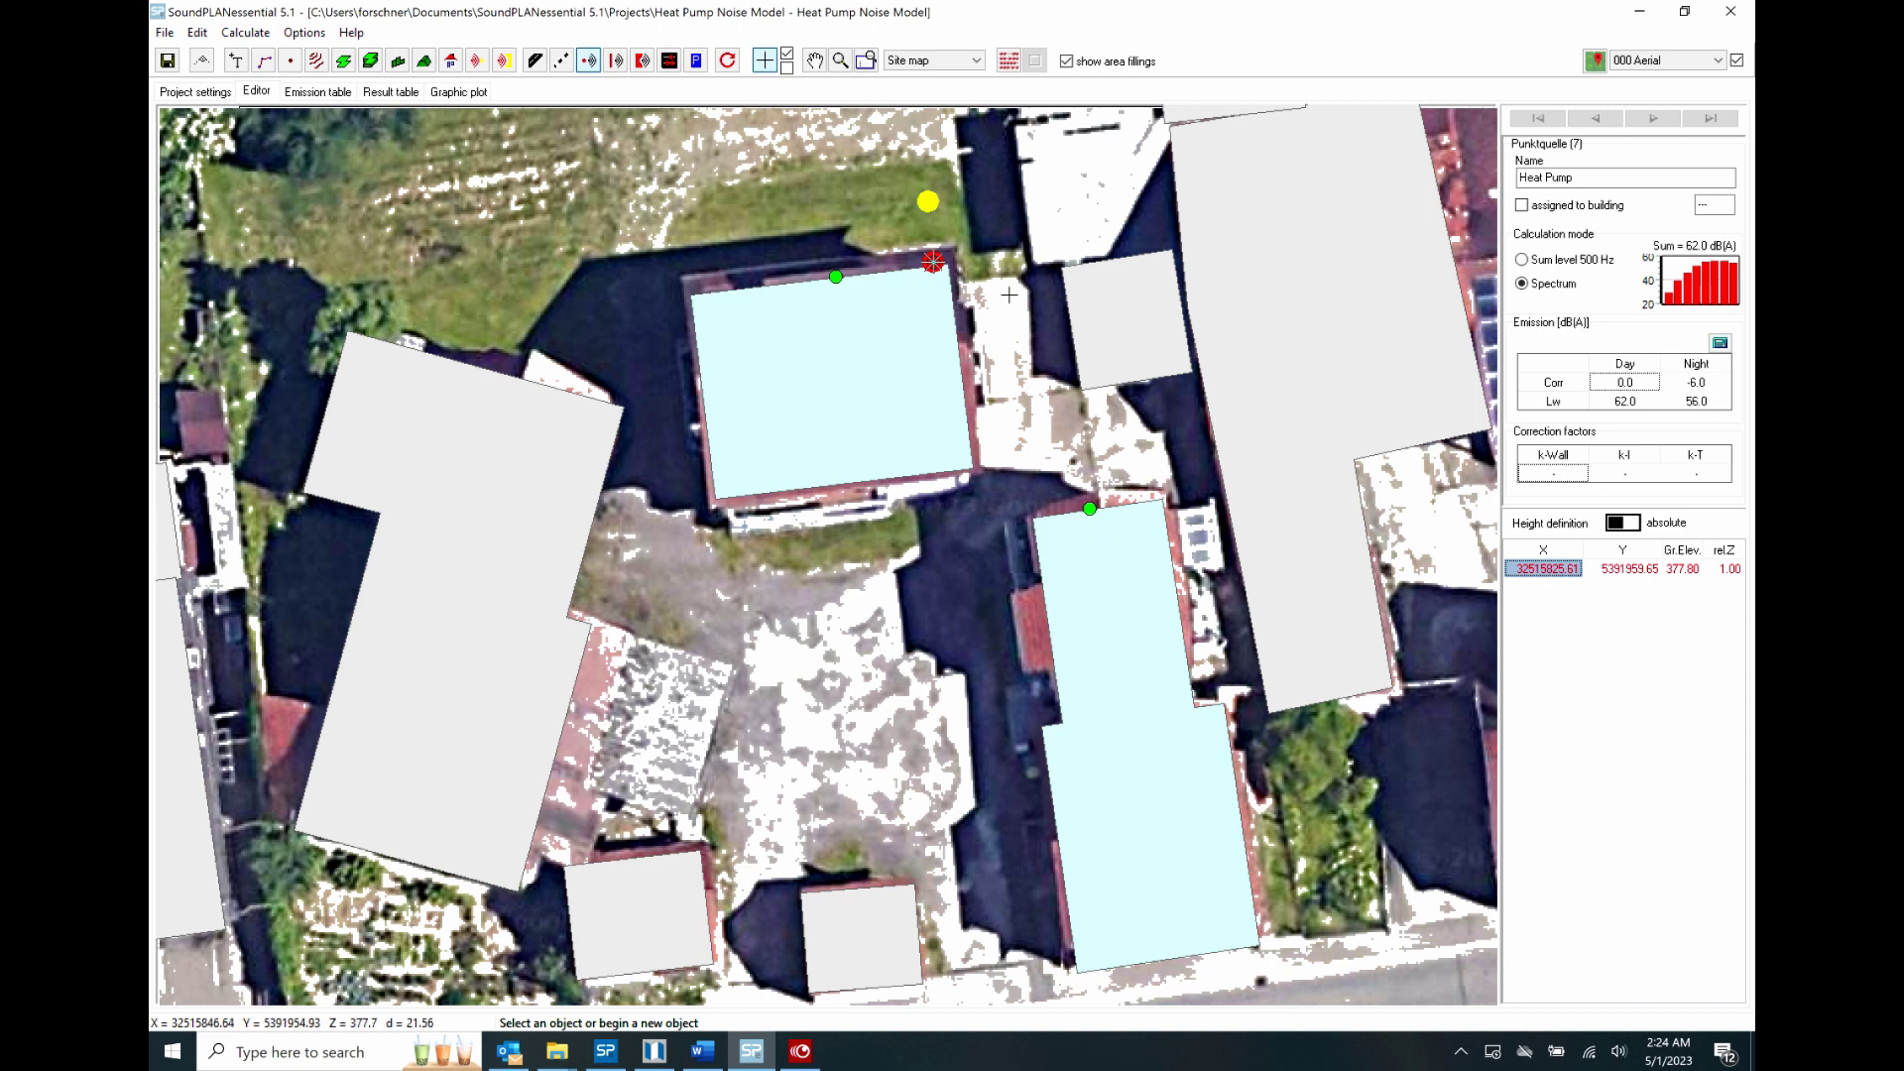
Examine the heat pump's emission table and the result tables for receiver spectra, receiver levels and mean propagation.
click(317, 93)
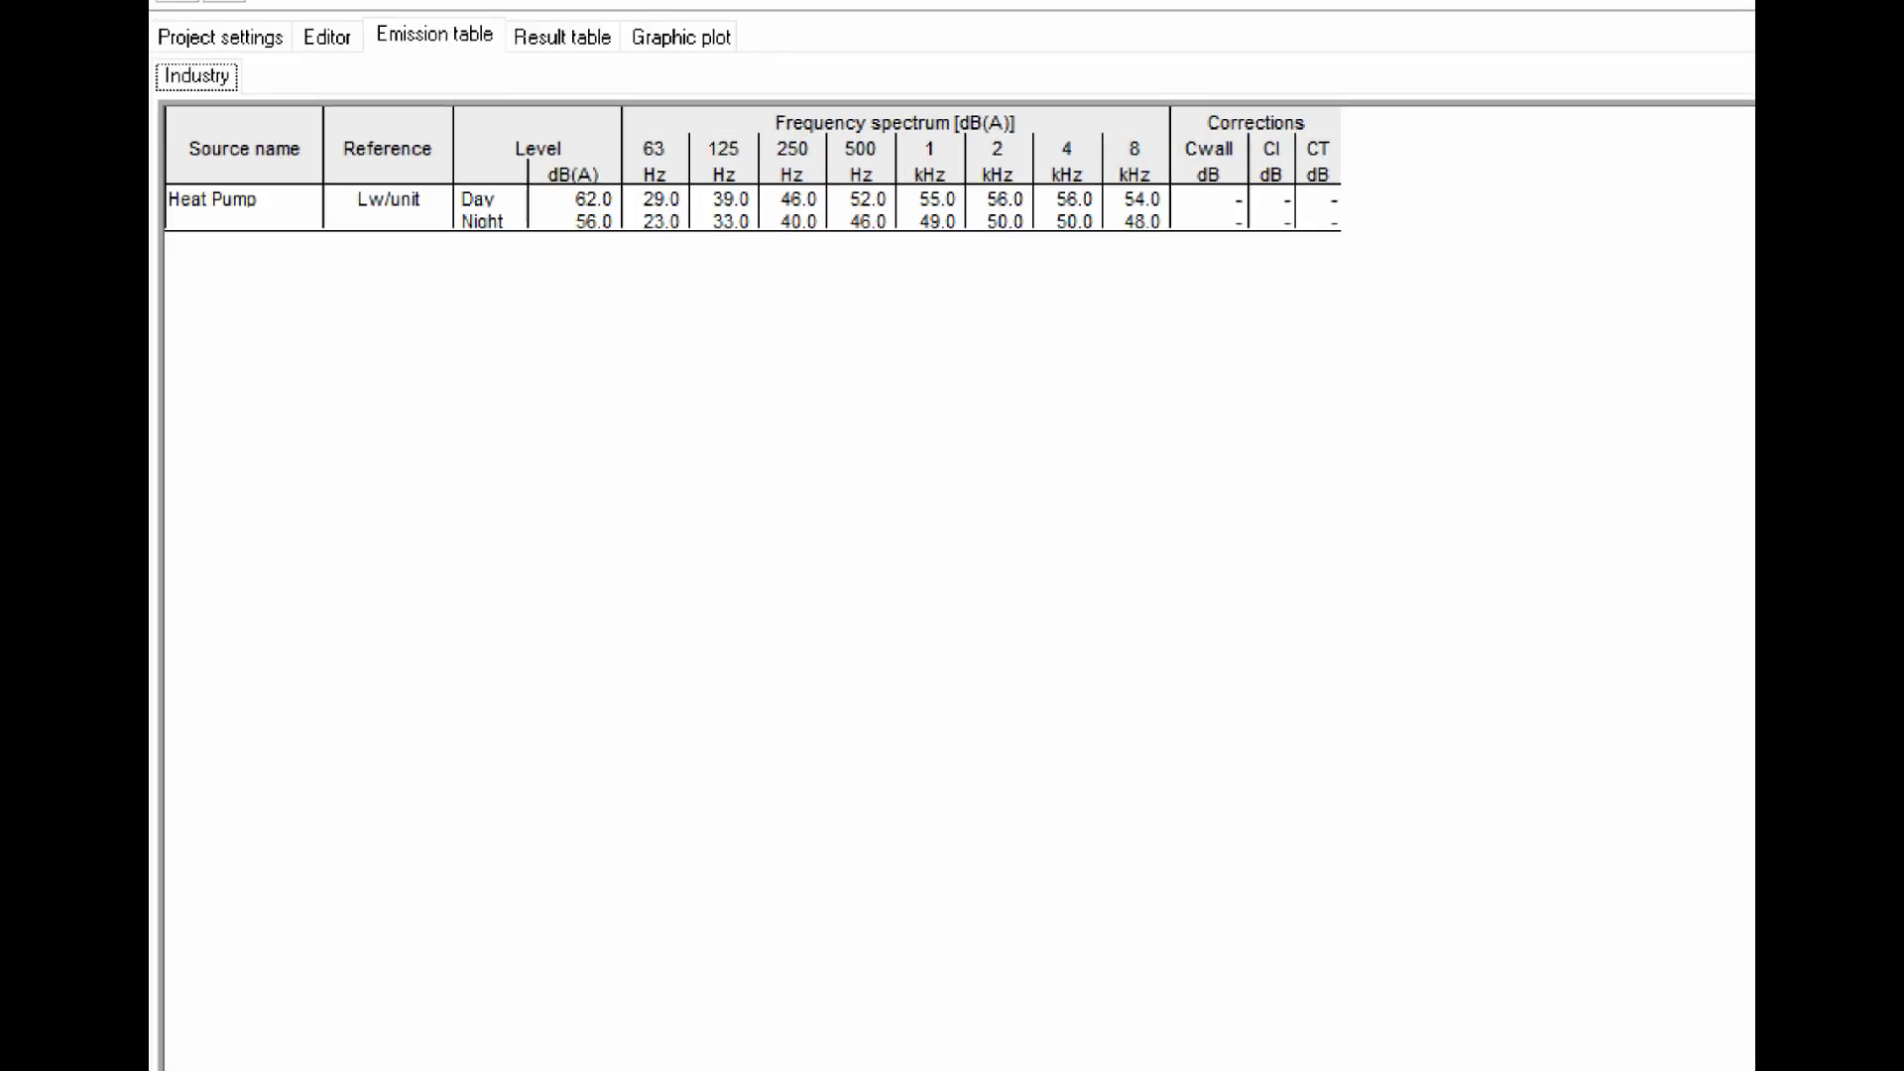
click(562, 37)
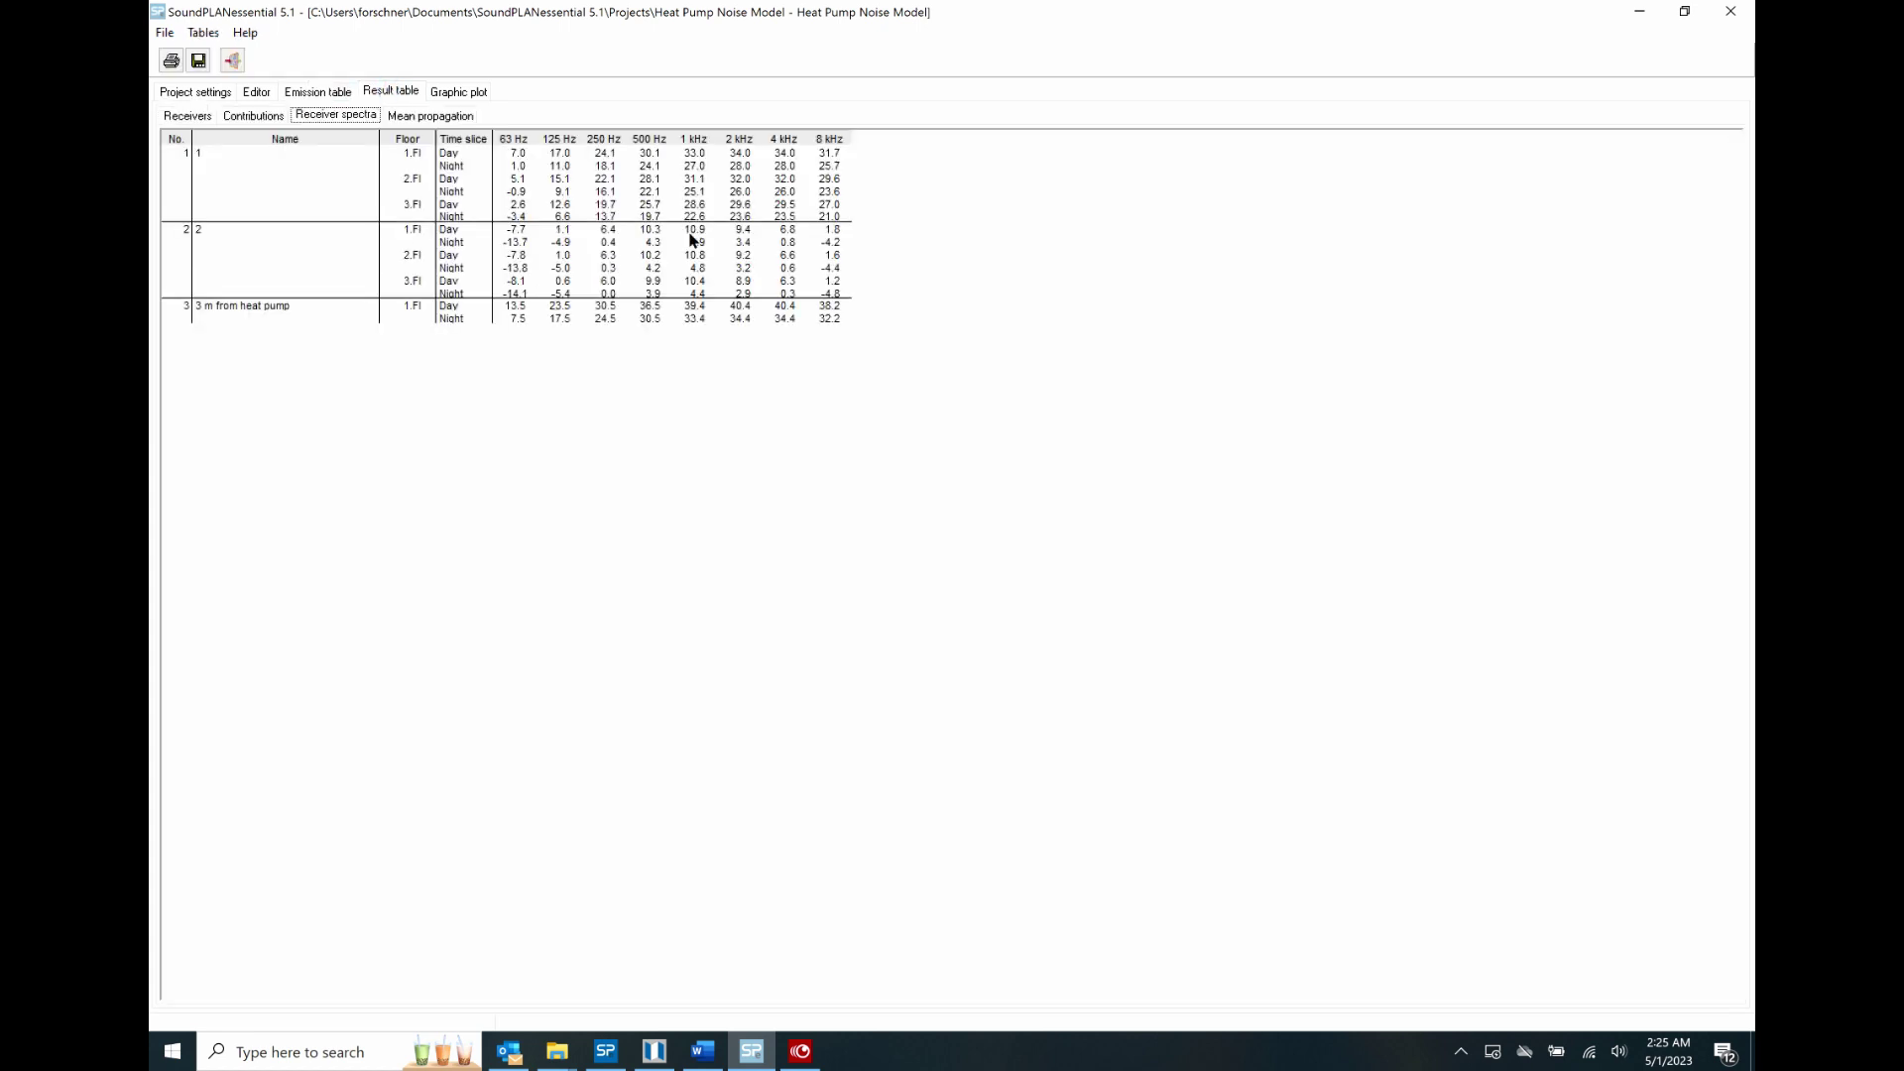
click(184, 114)
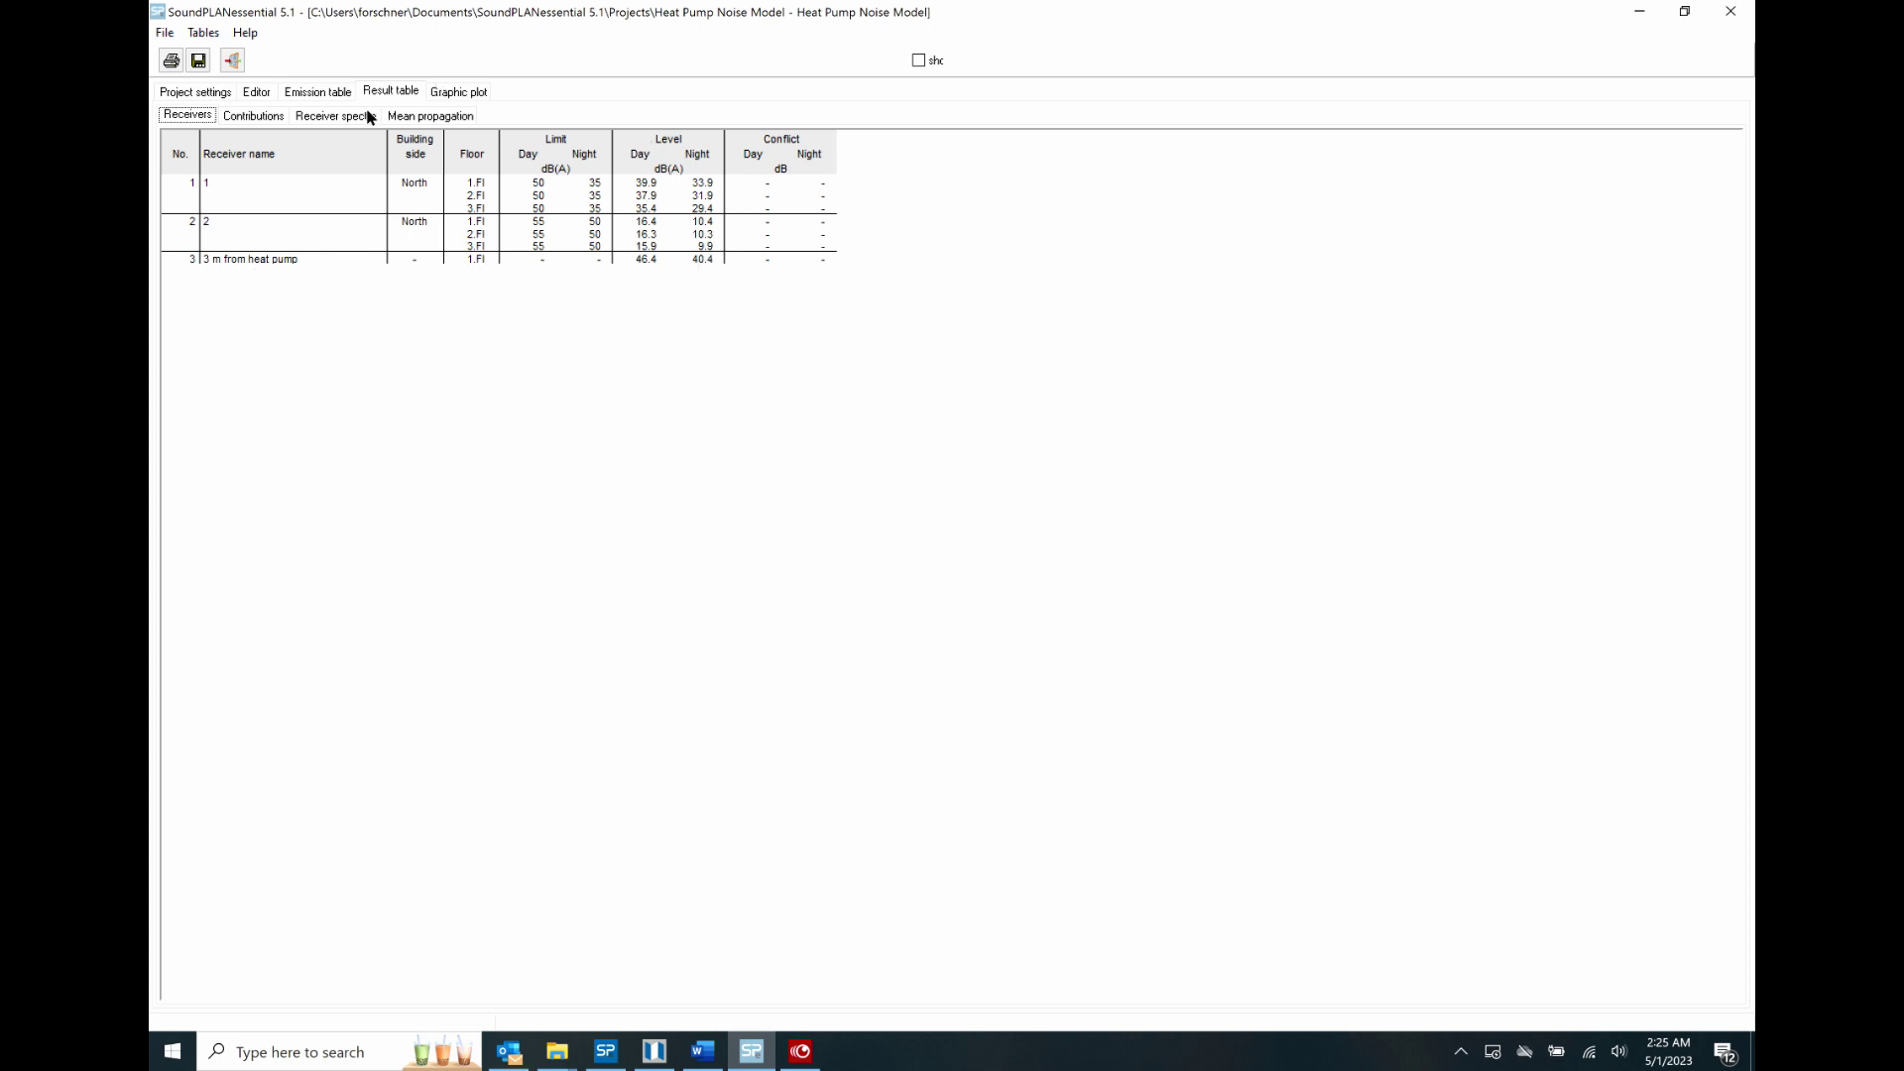
click(420, 117)
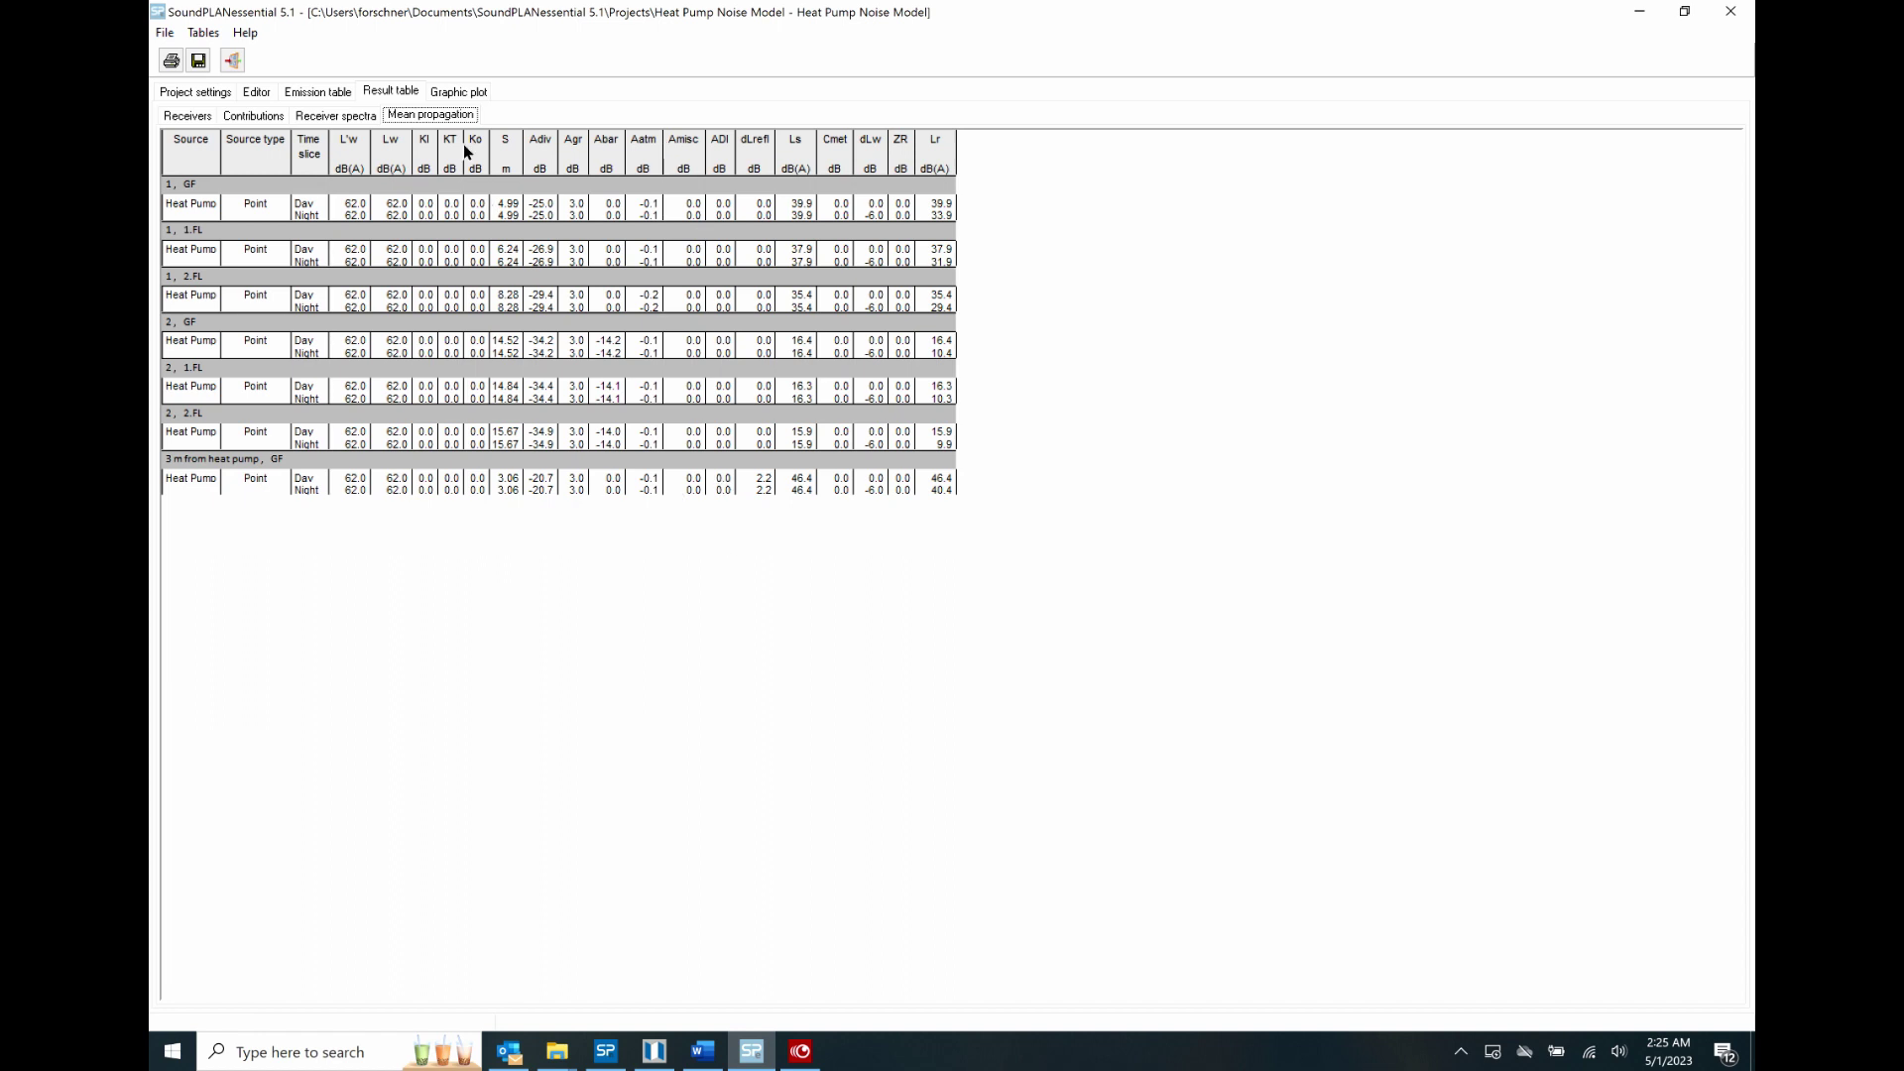
View the heat pump project's graphic plots: the single point map, the day noise map and the night noise map.
click(456, 91)
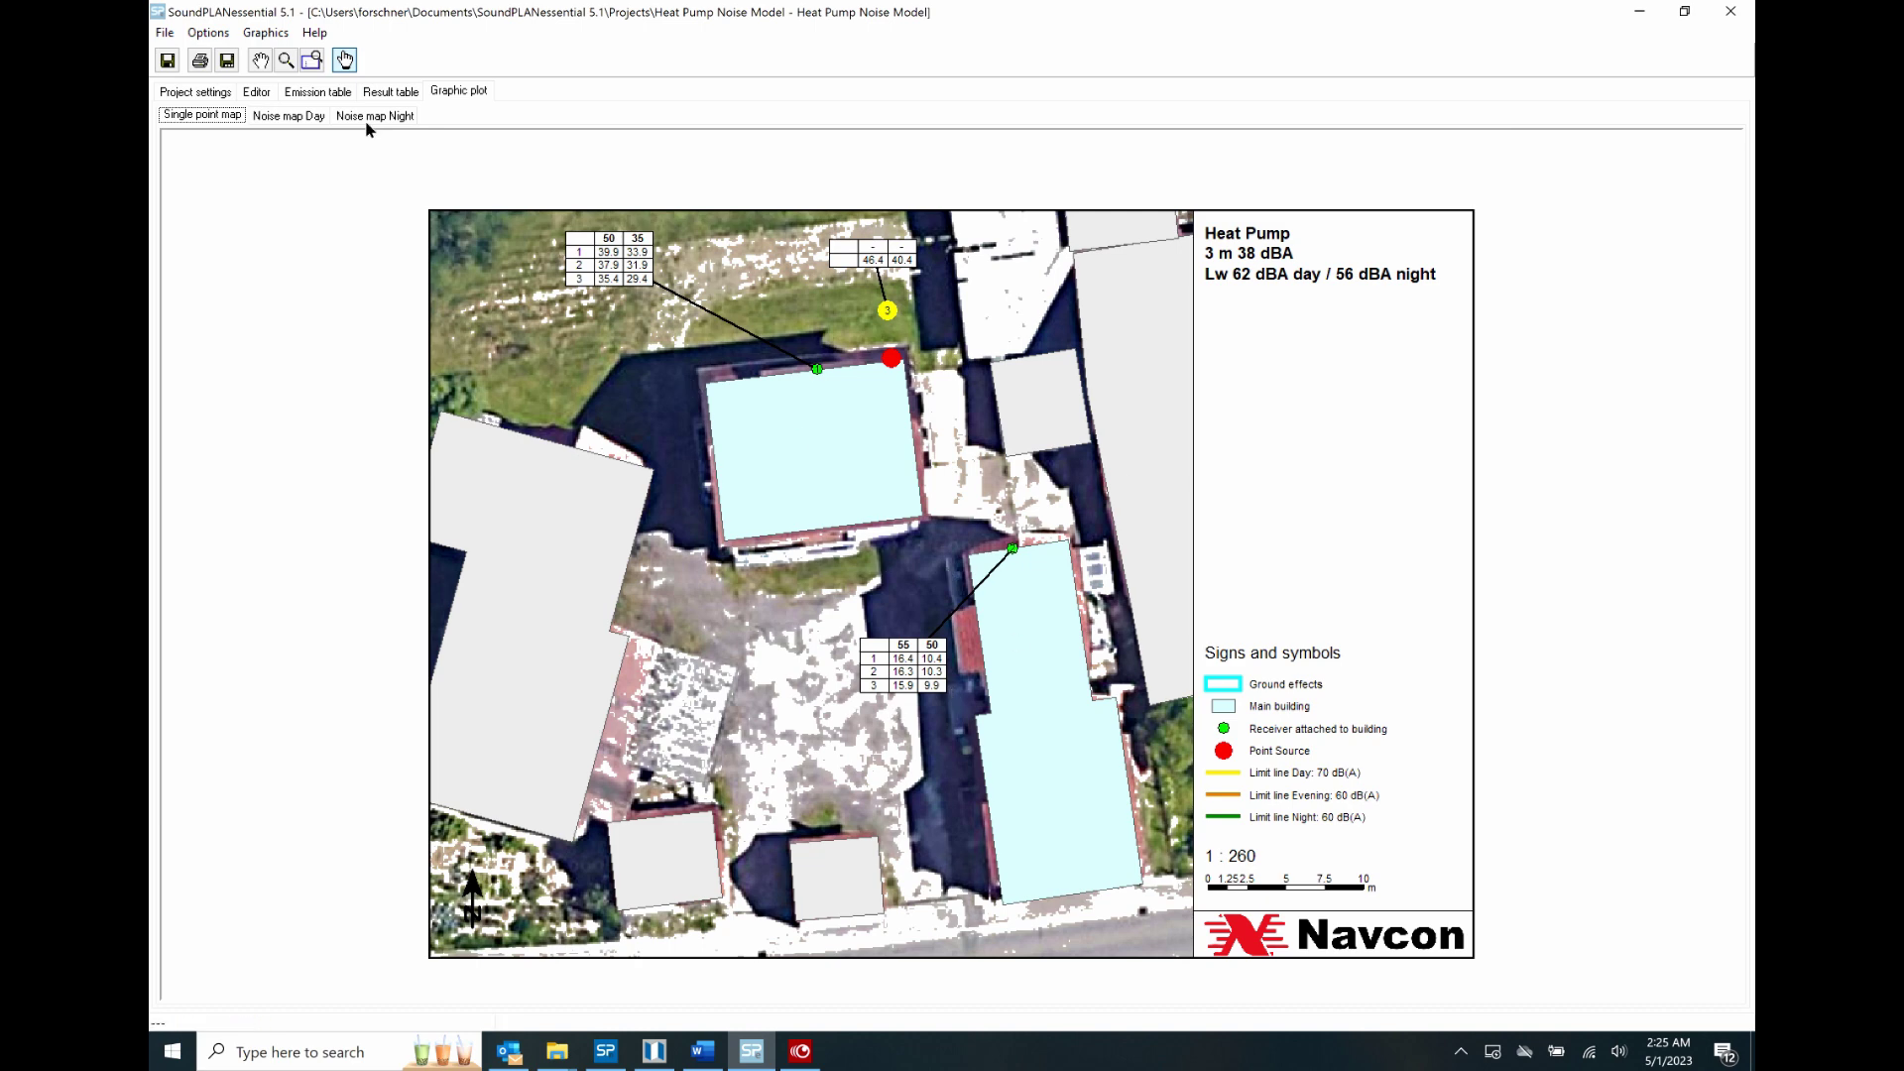
click(288, 116)
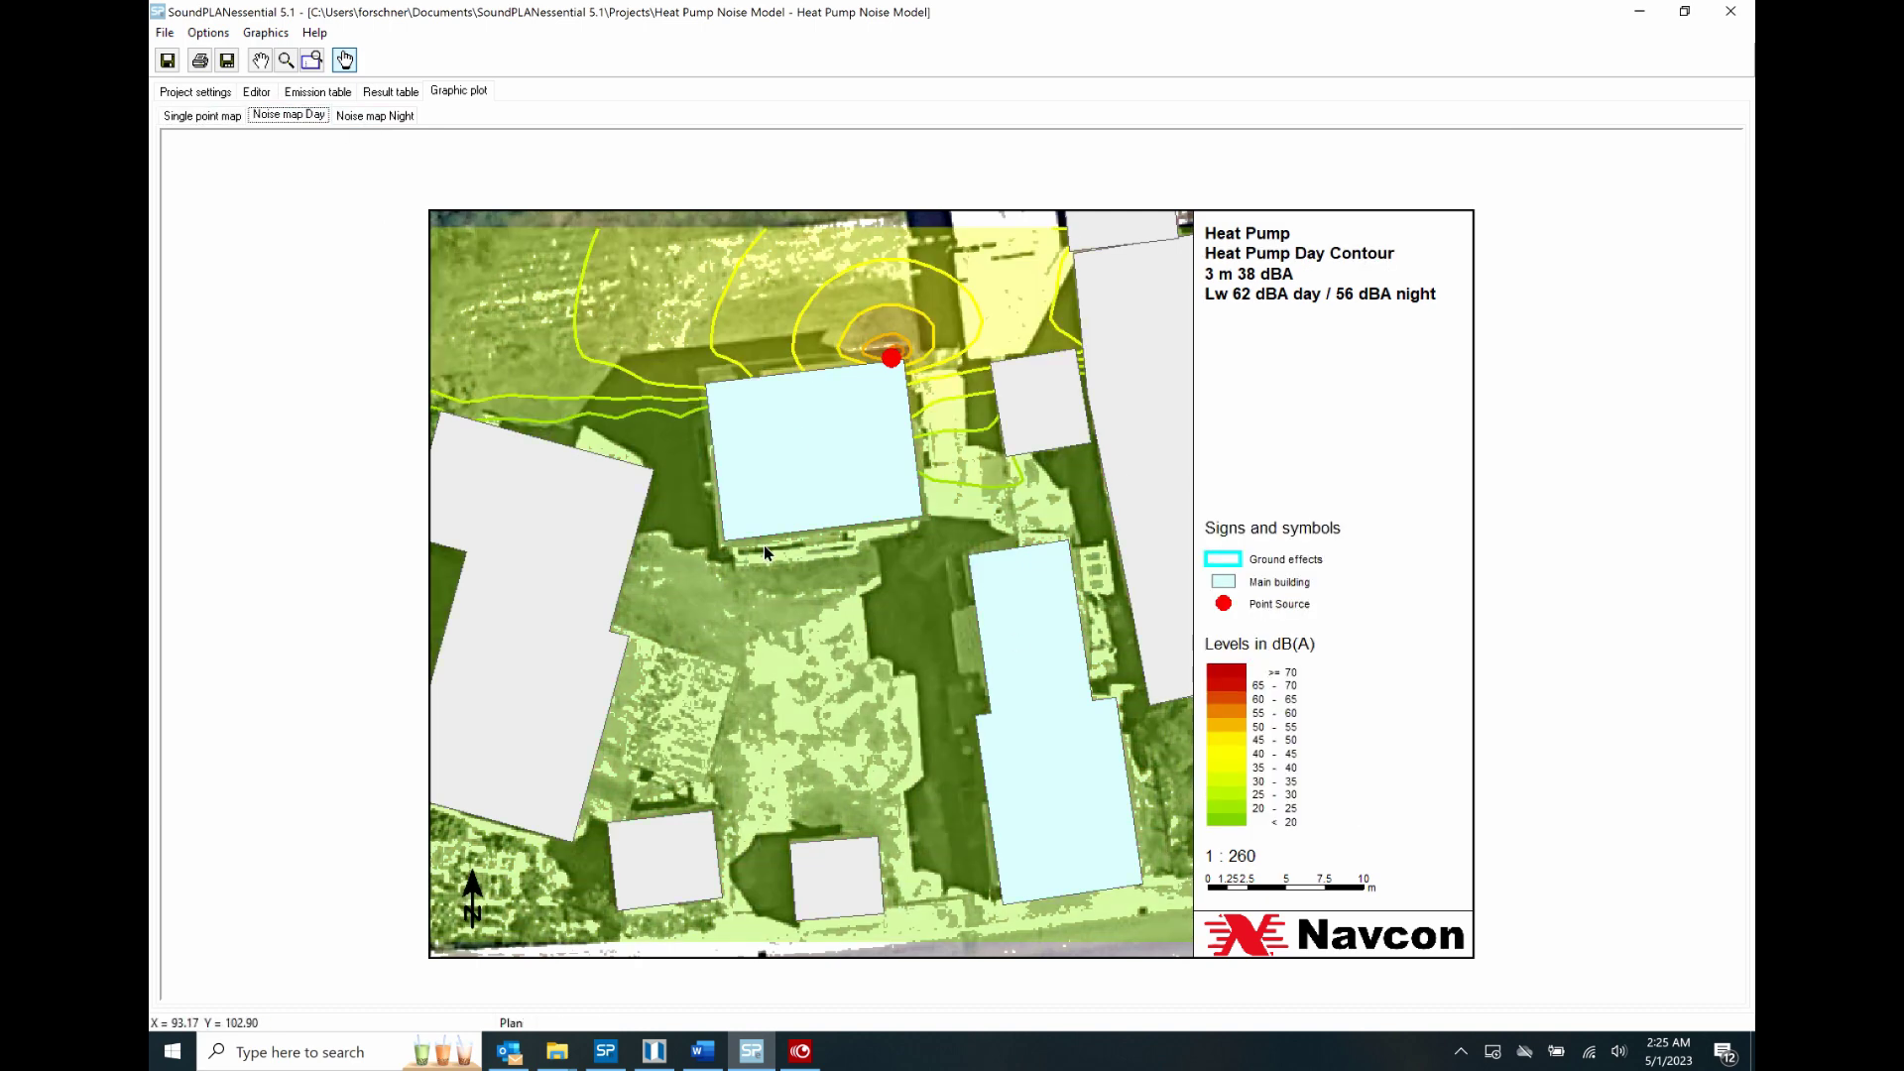
click(382, 115)
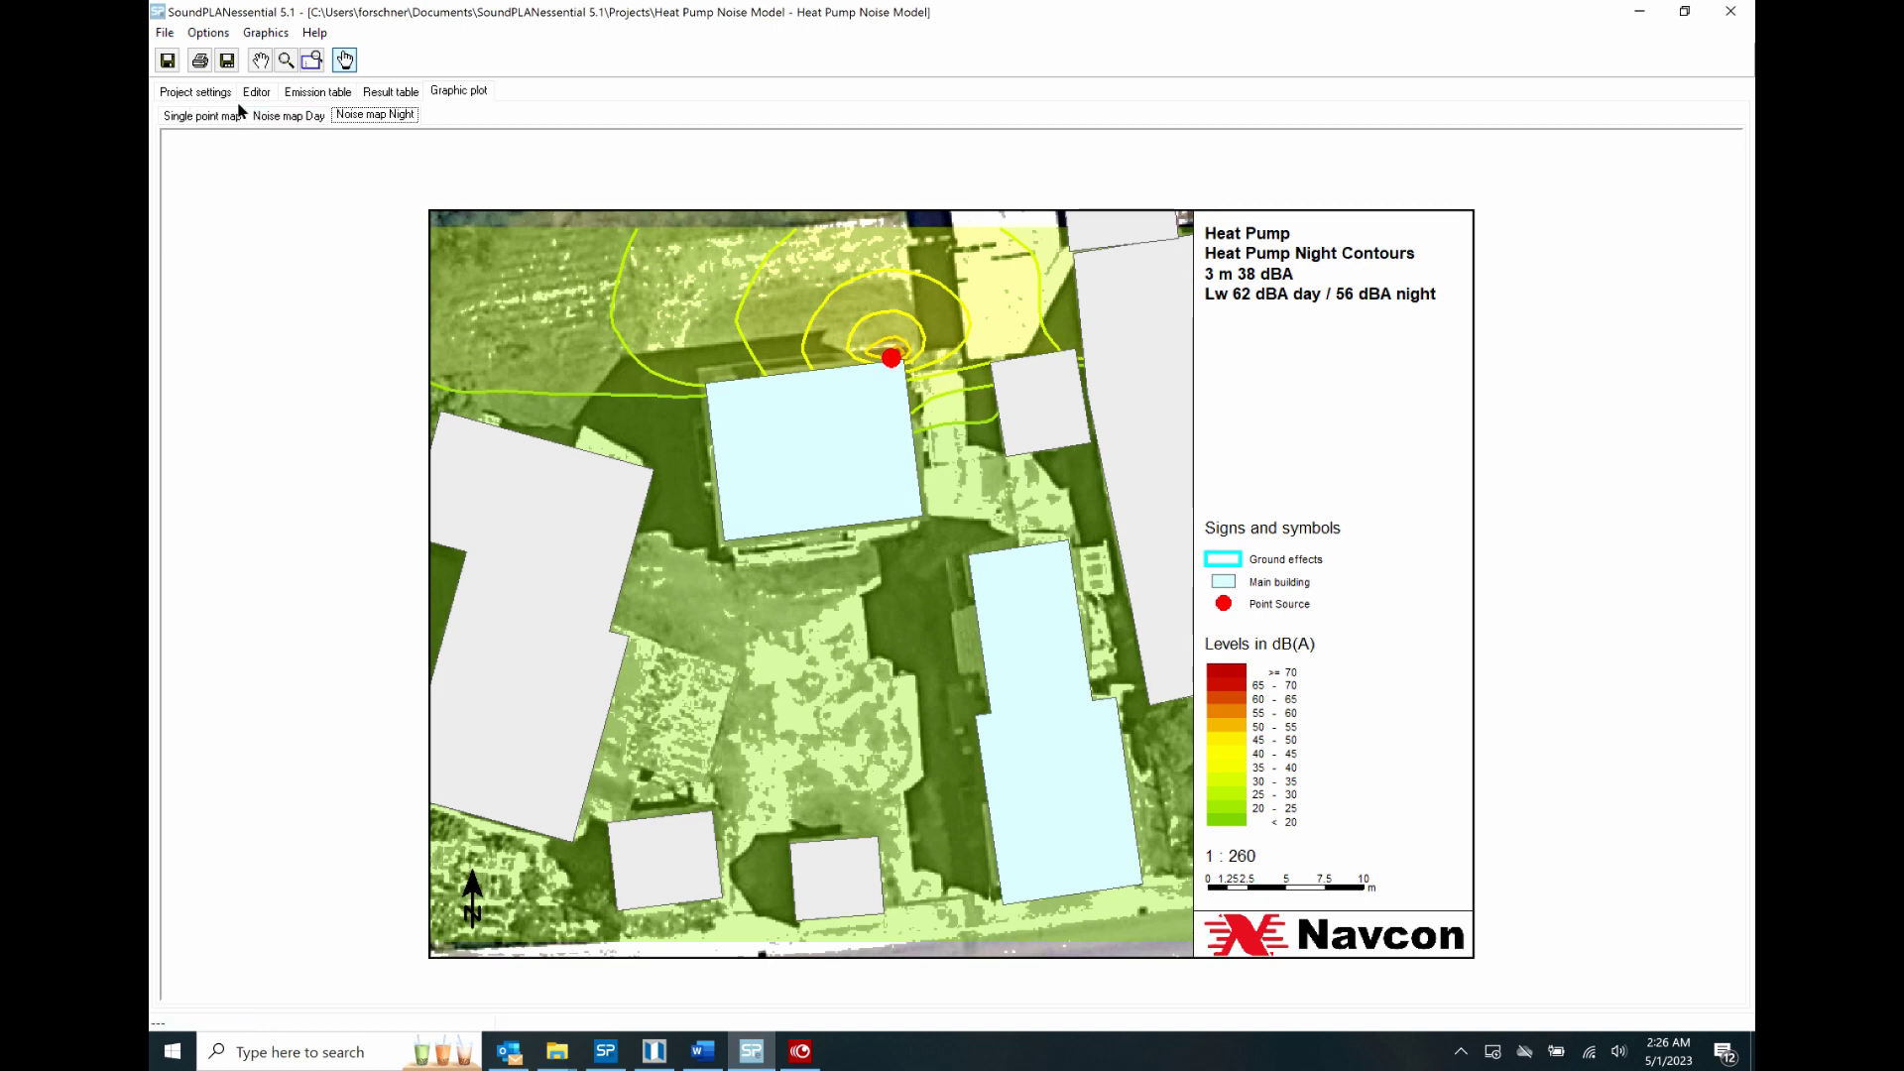
Open the recent demo project GoogleEarth import and music festival.
click(201, 93)
click(164, 33)
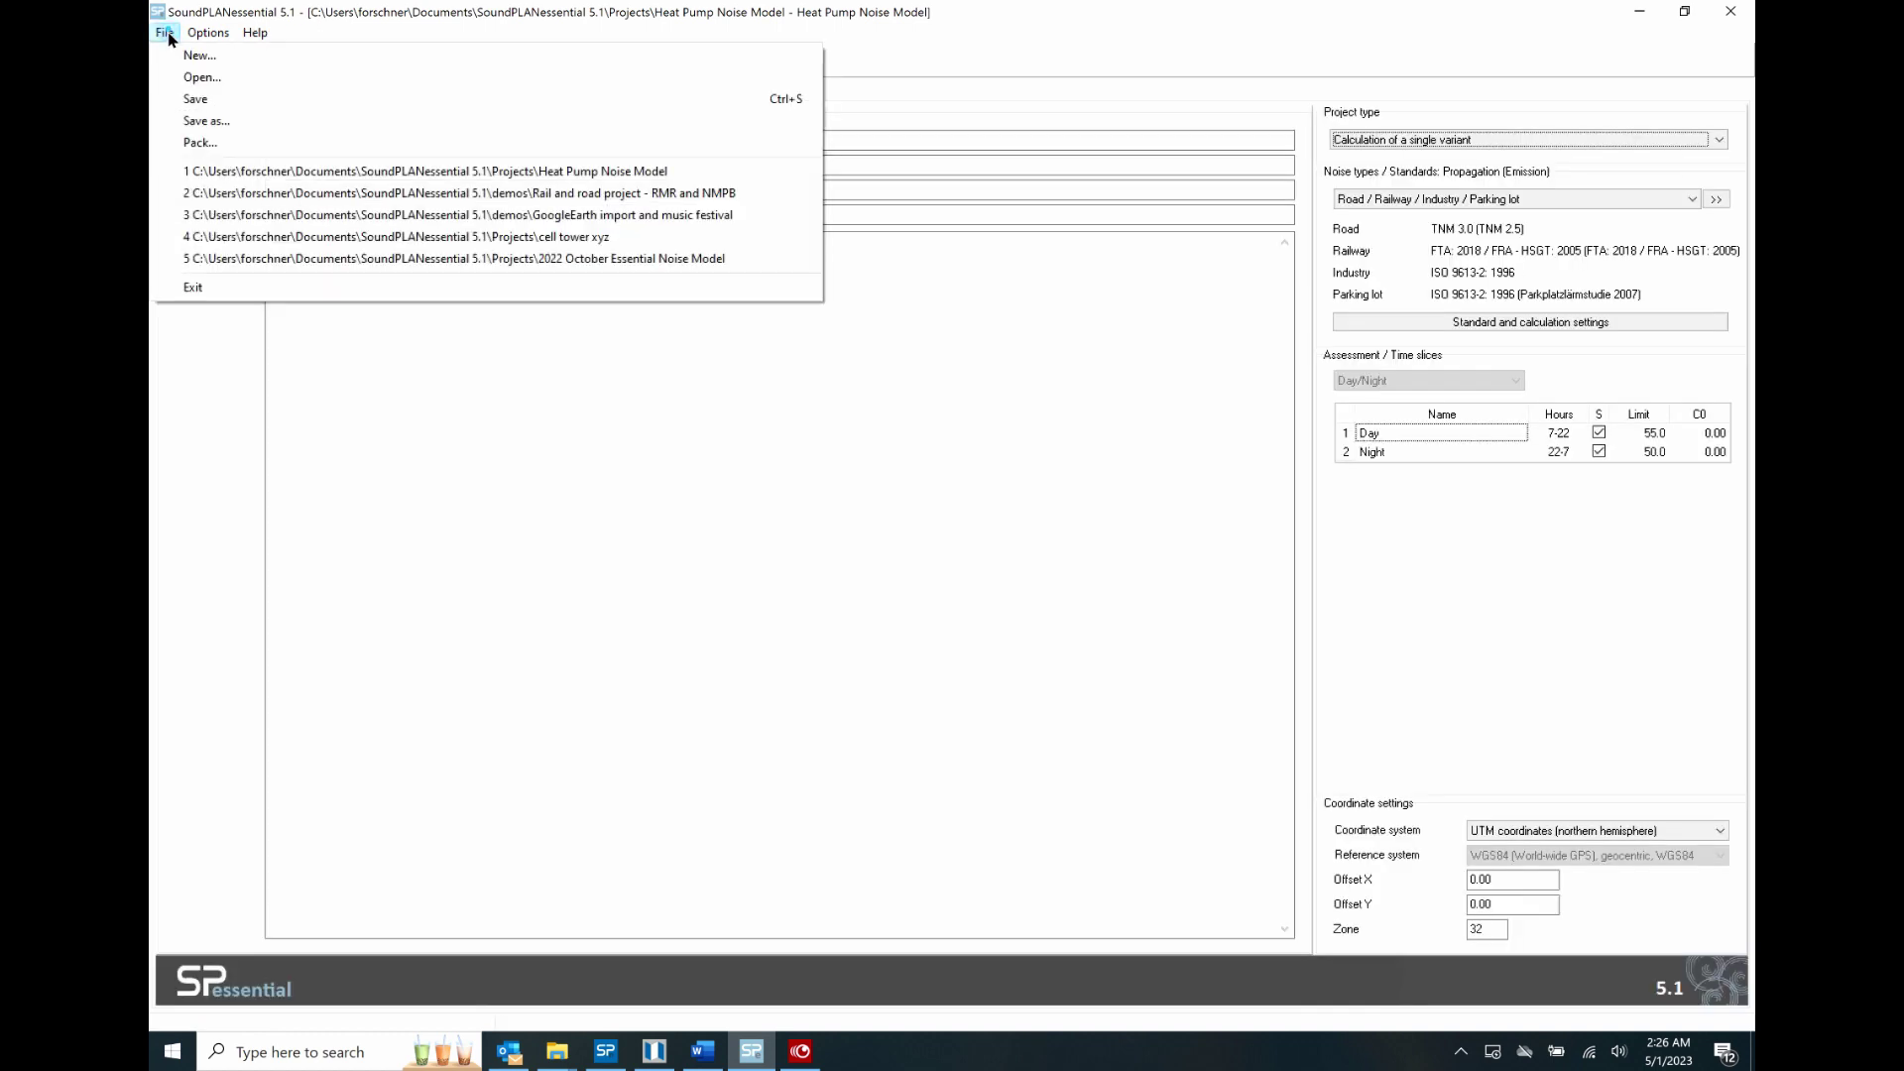
click(224, 216)
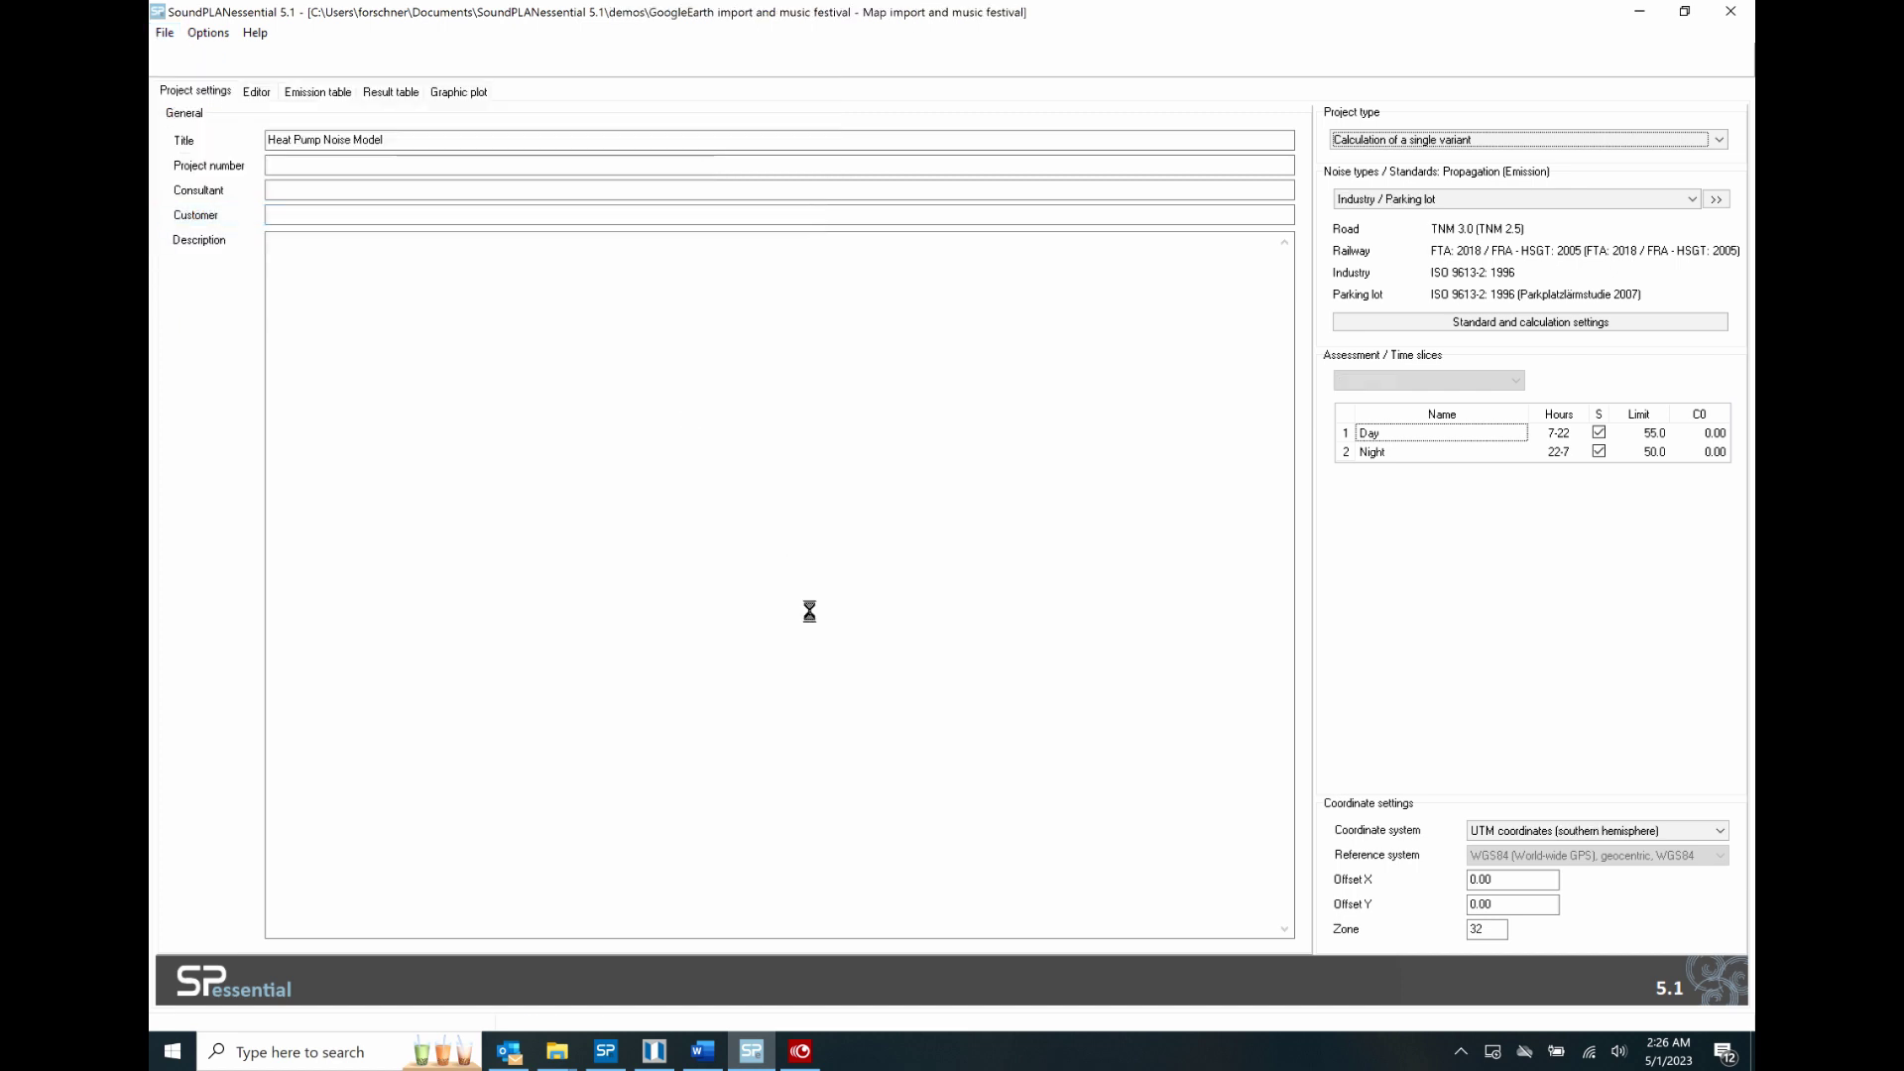
Show the festival model in the editor and view the stage and spectator area in 3D.
click(257, 92)
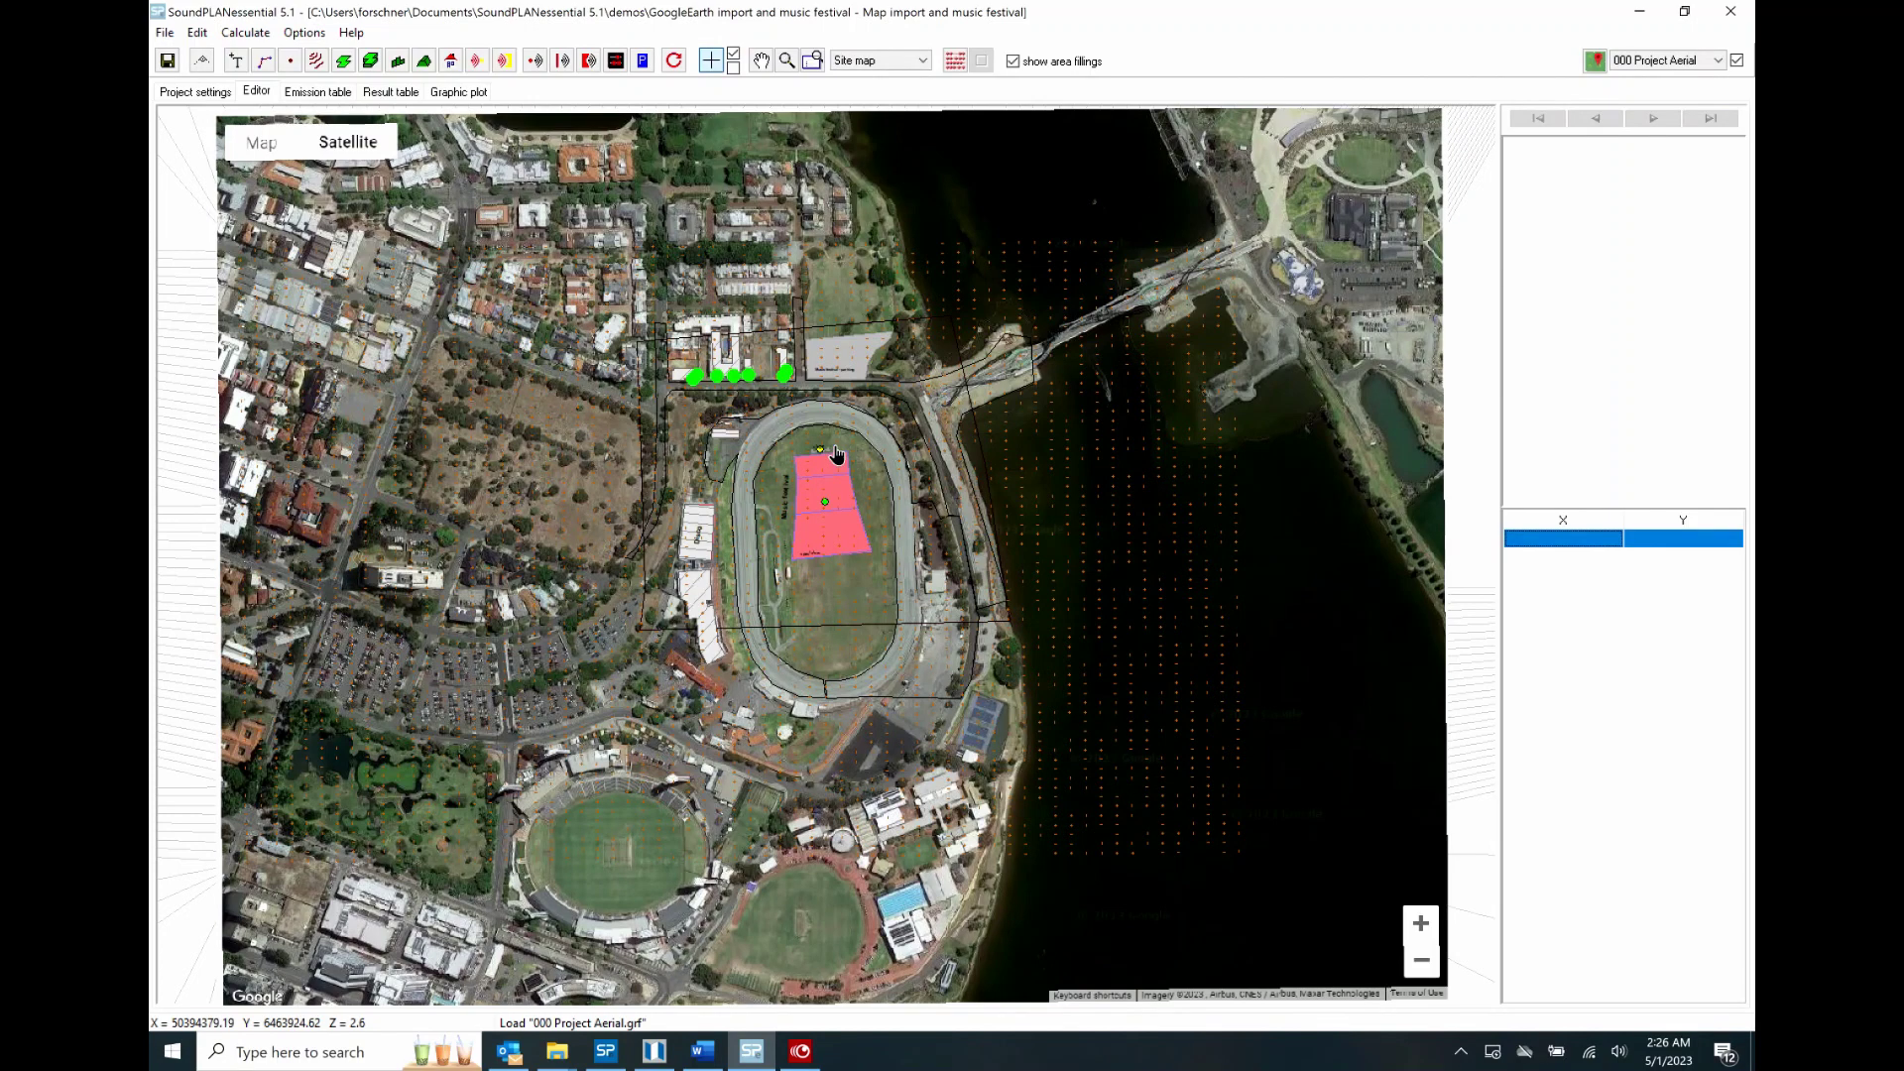
scroll(828, 458, up, 5)
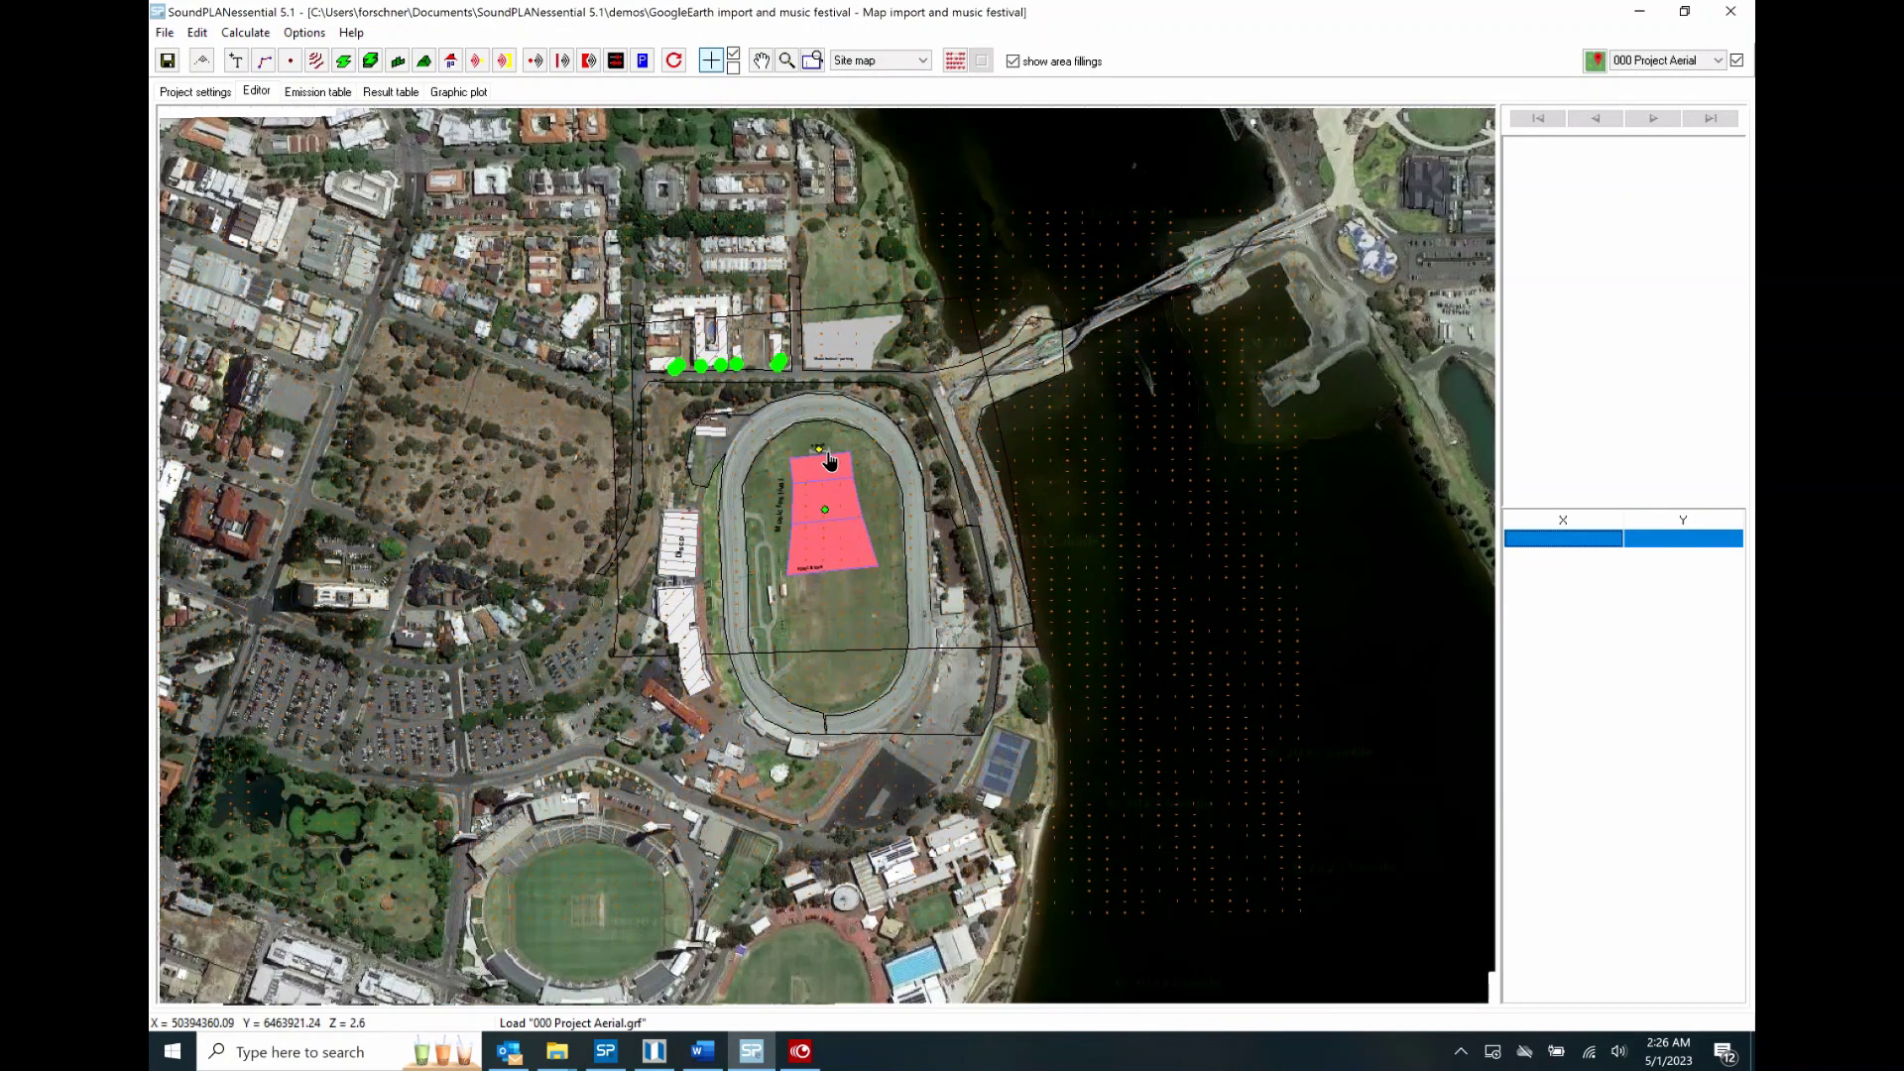
scroll(829, 459, up, 1)
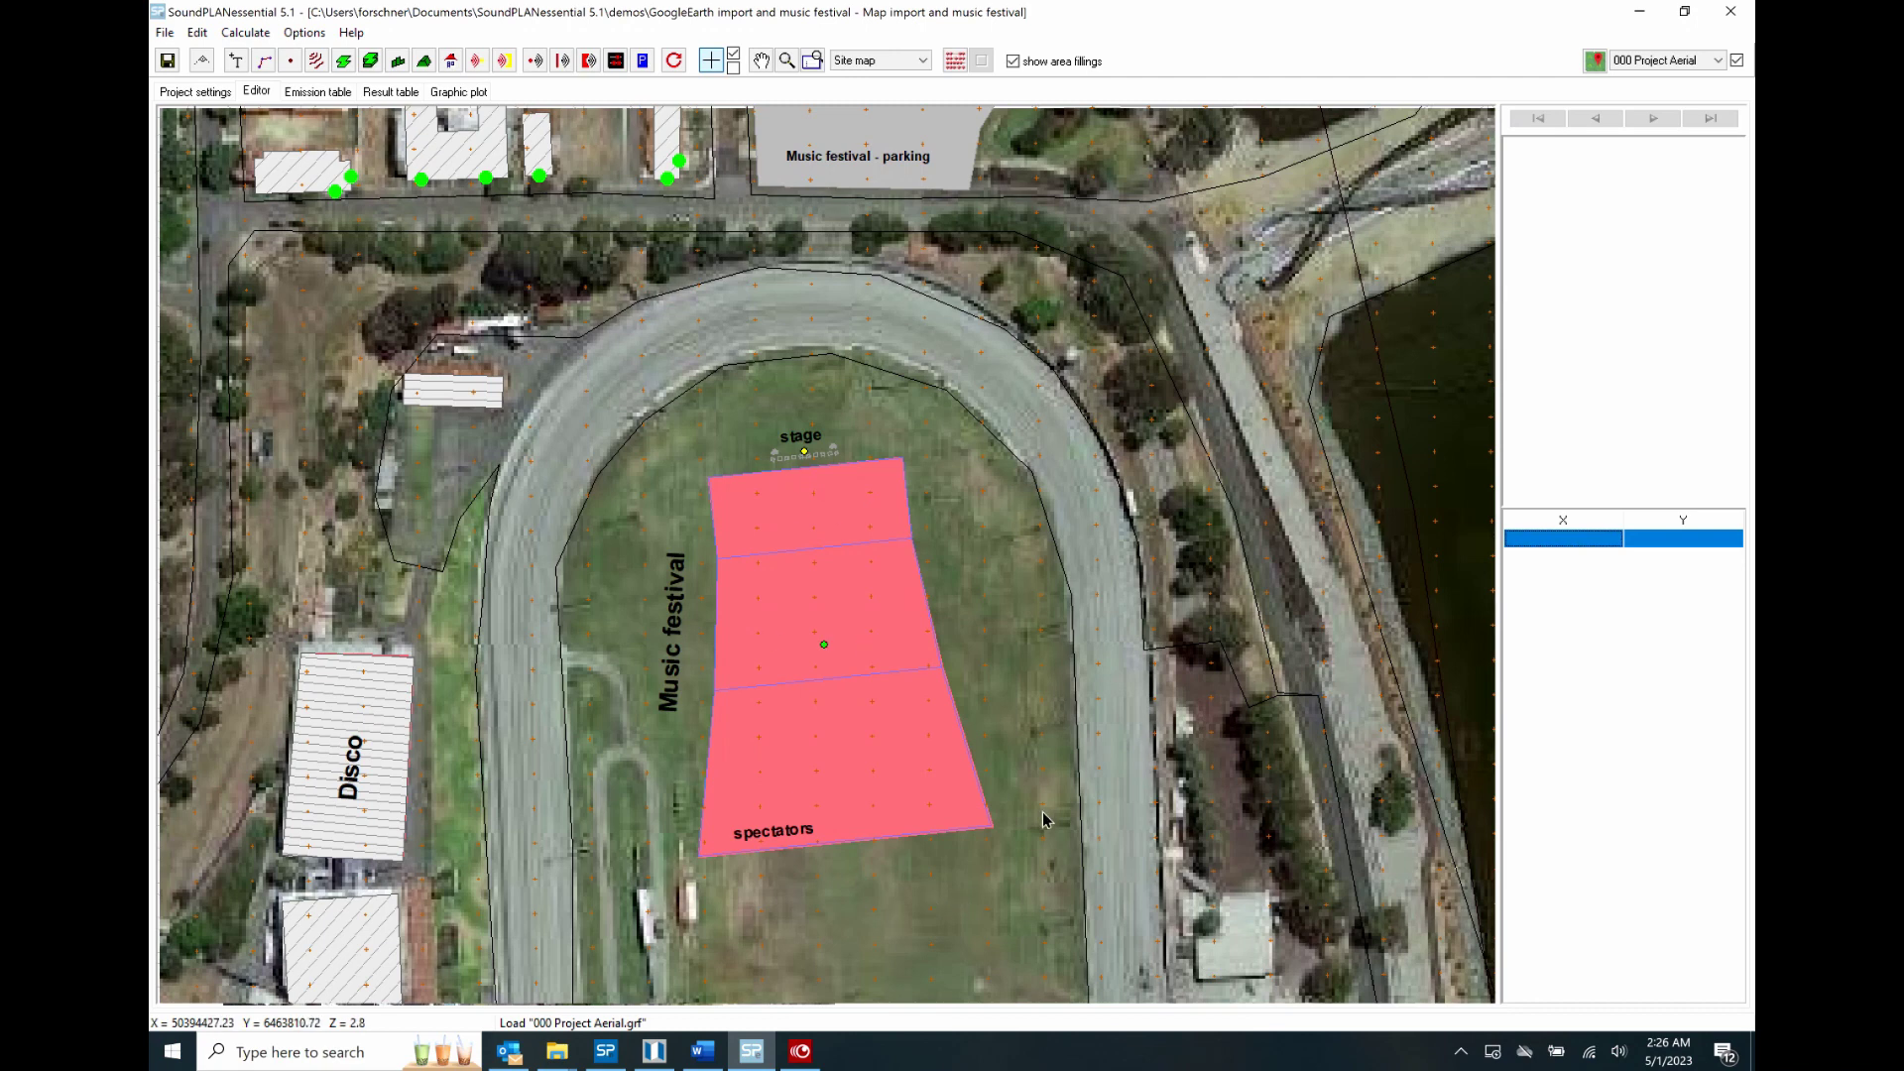
click(893, 60)
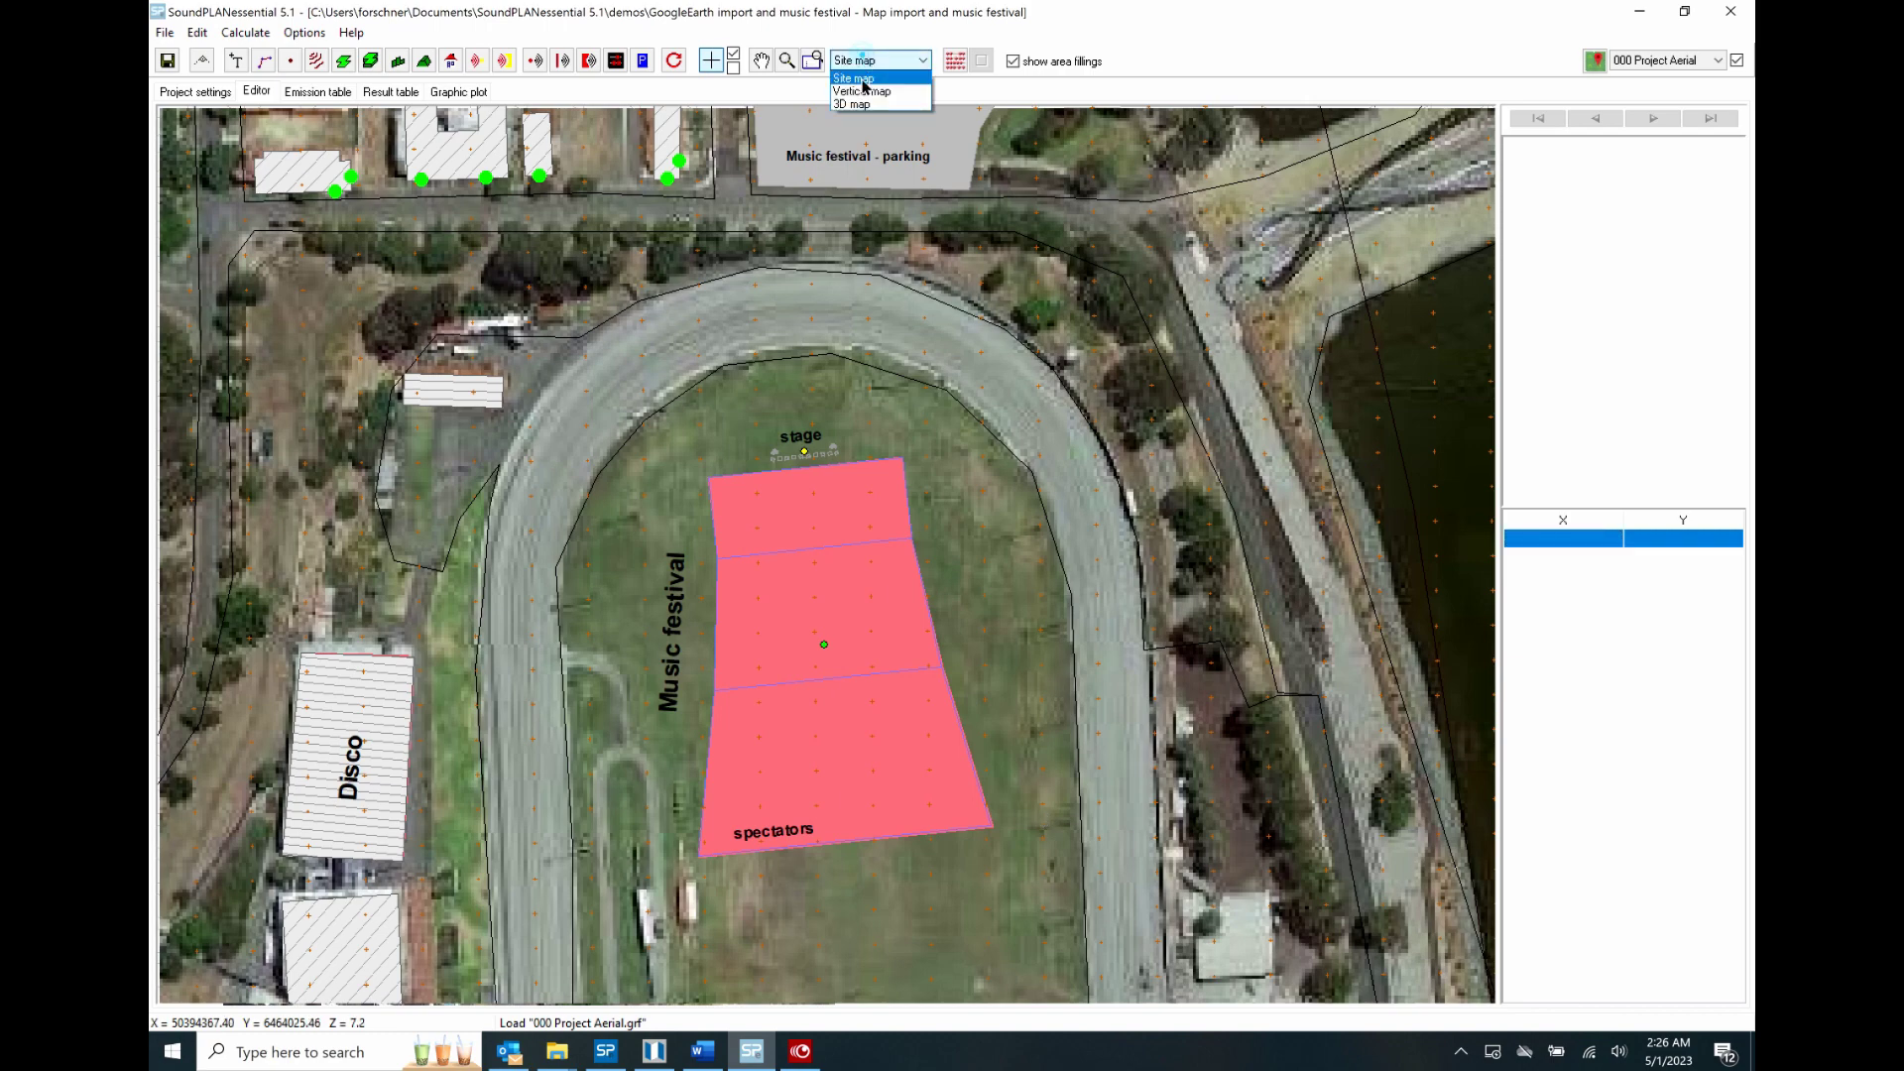
click(861, 105)
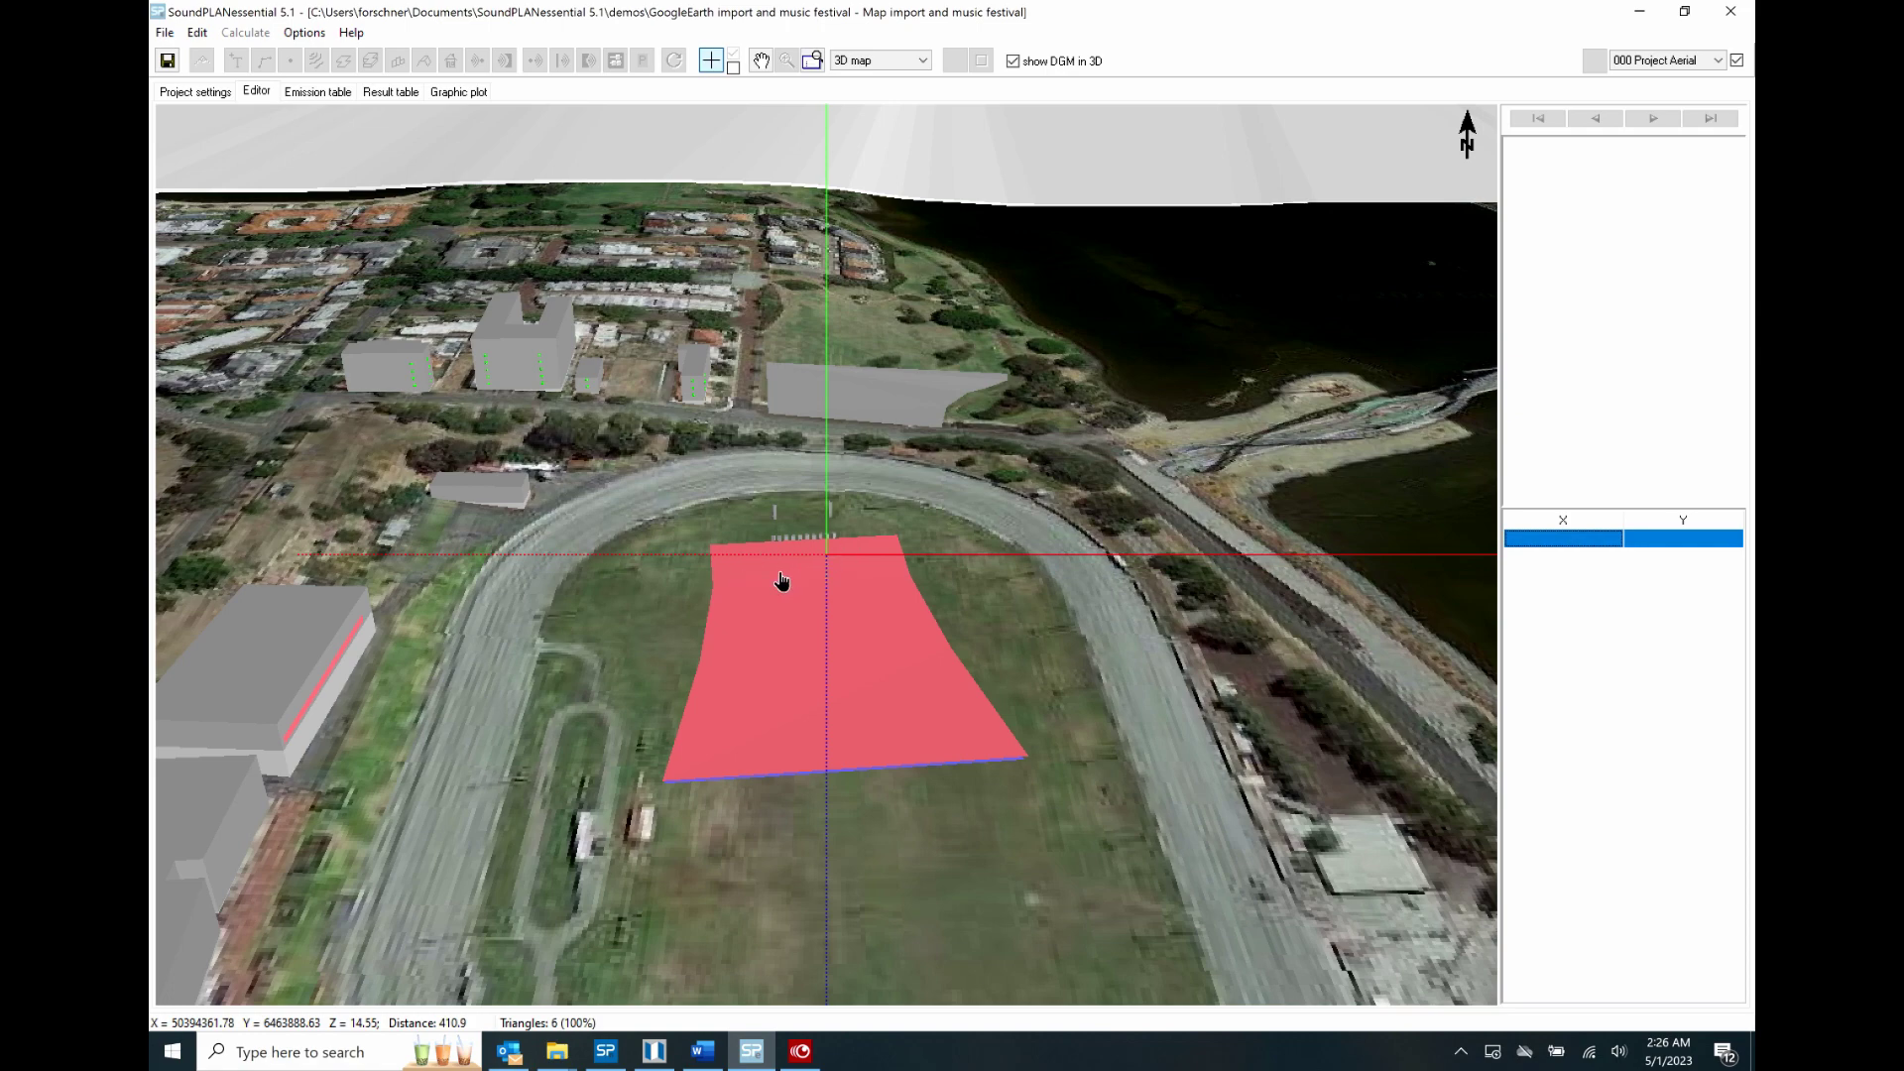
Return to the site map and select the J-Series example 3AP stage to inspect its properties.
click(857, 63)
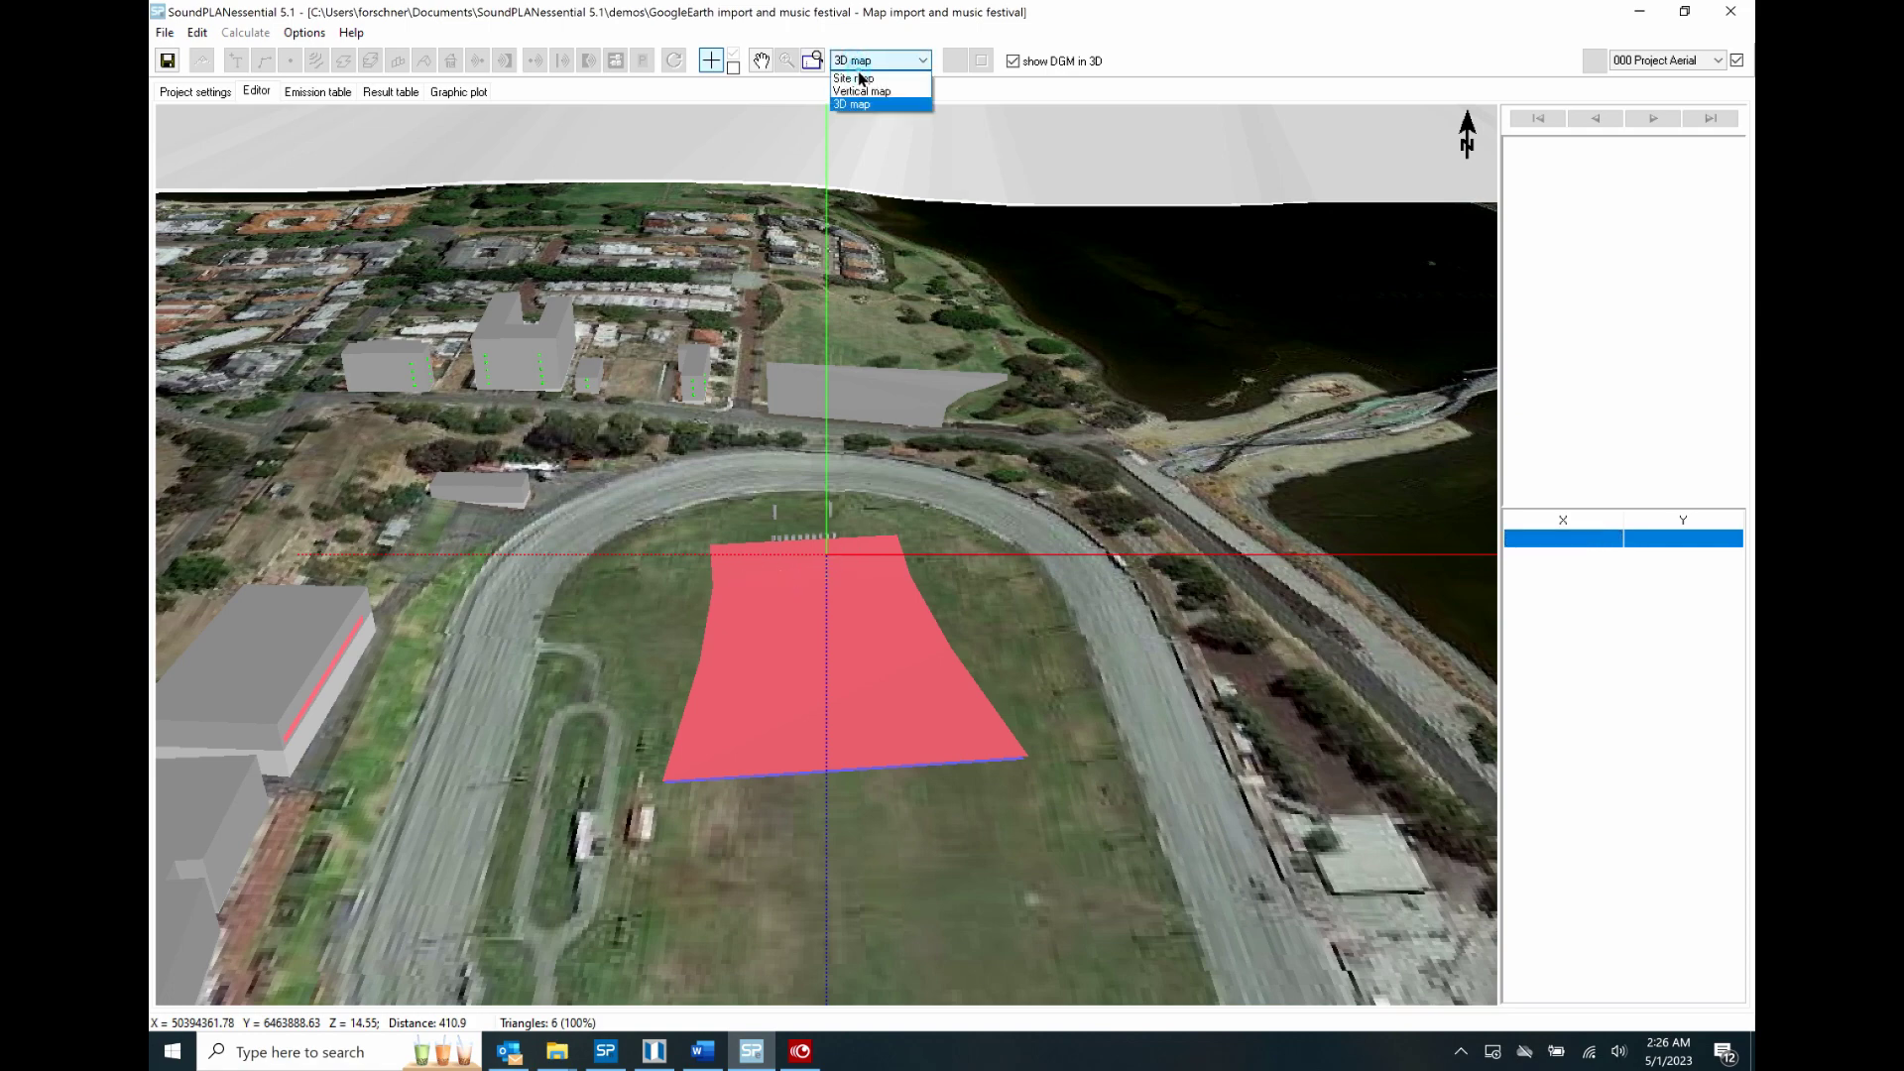
click(858, 78)
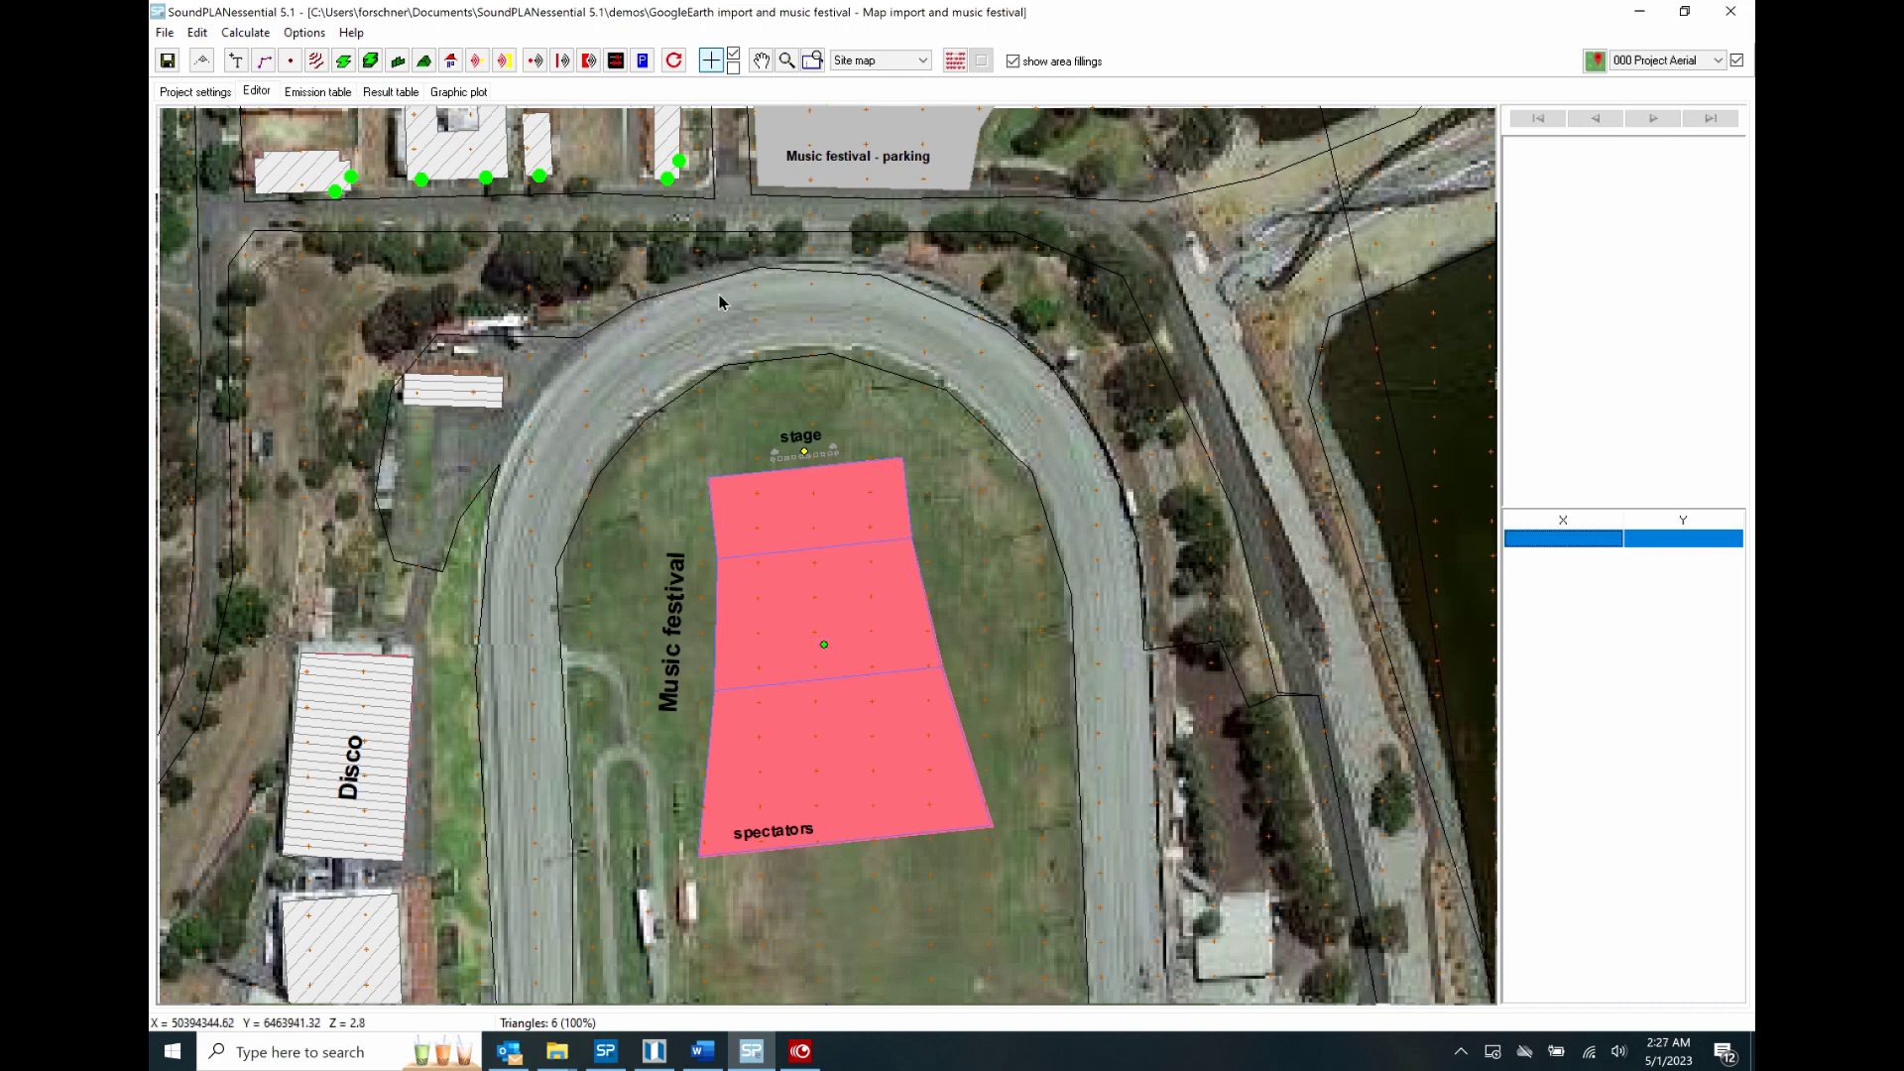
click(614, 60)
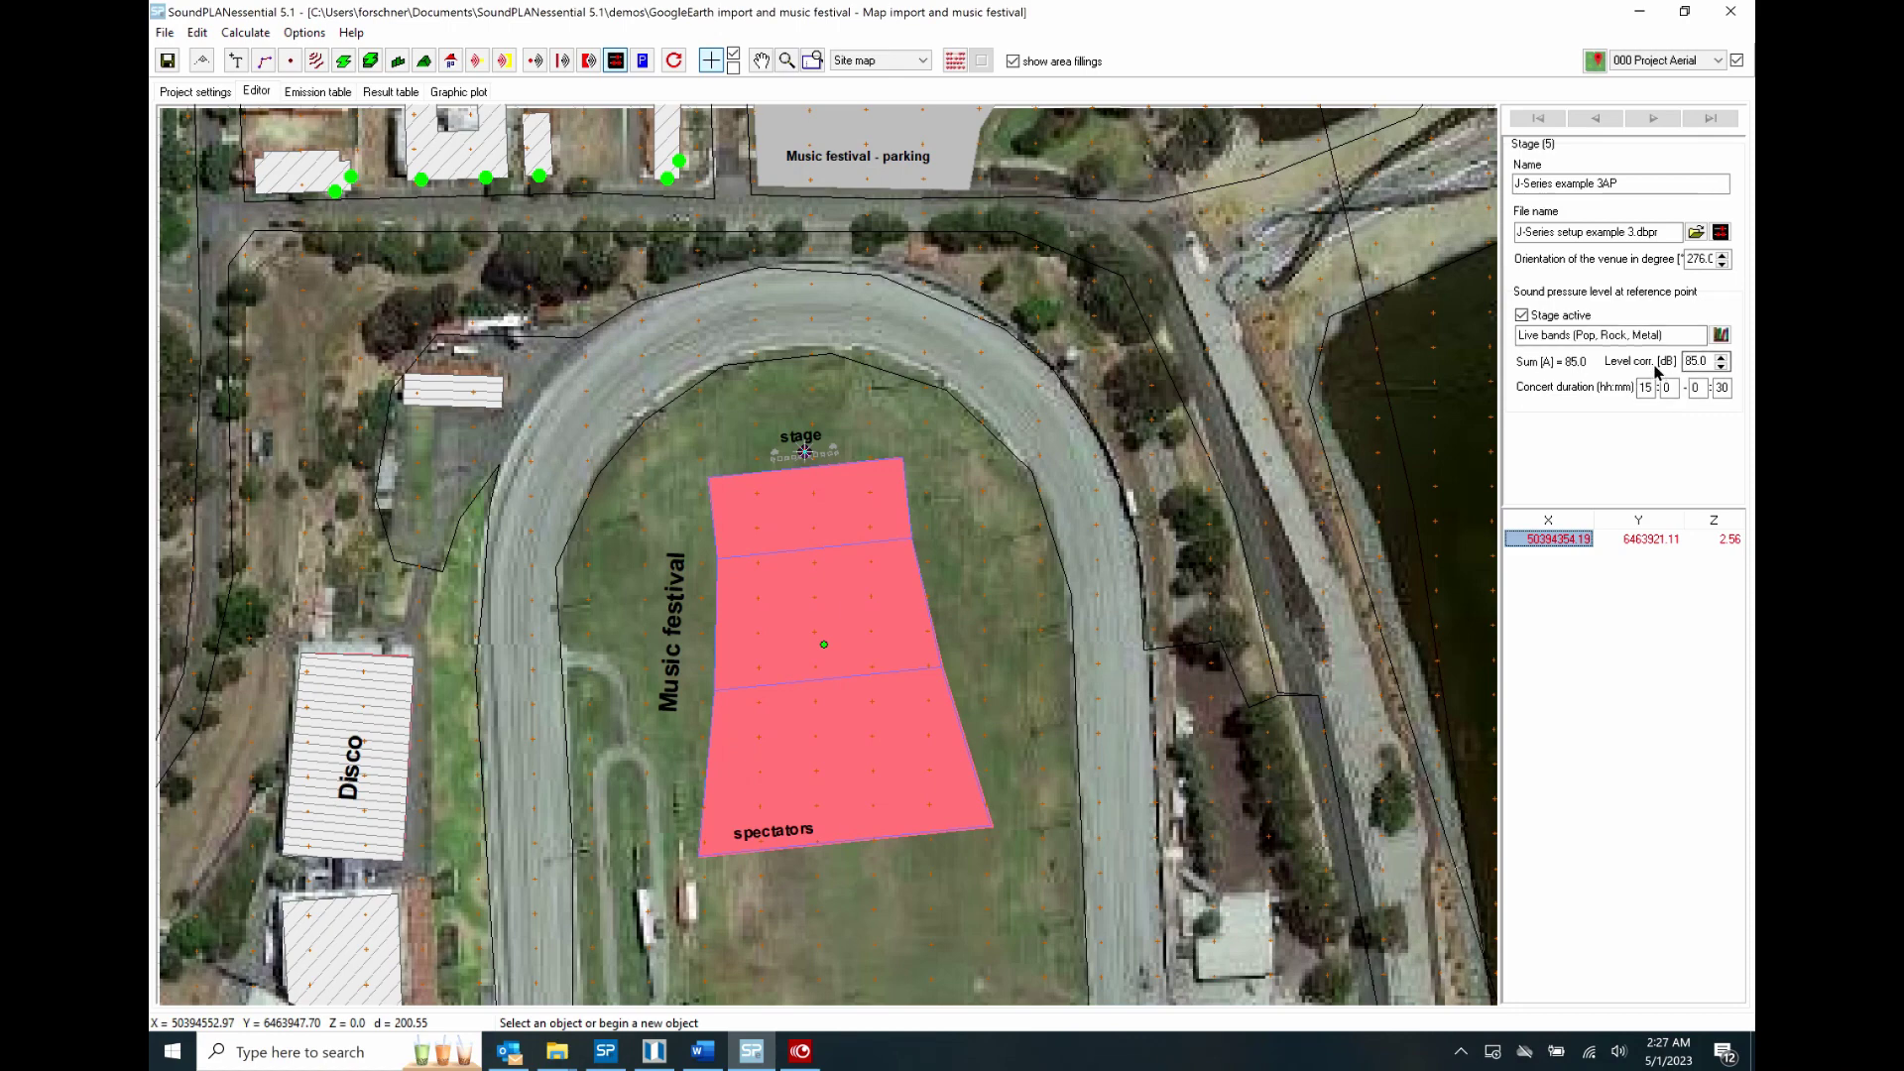
Inspect the stage's loudspeakers close up in the 3D map, and return to the site map.
key(Tab)
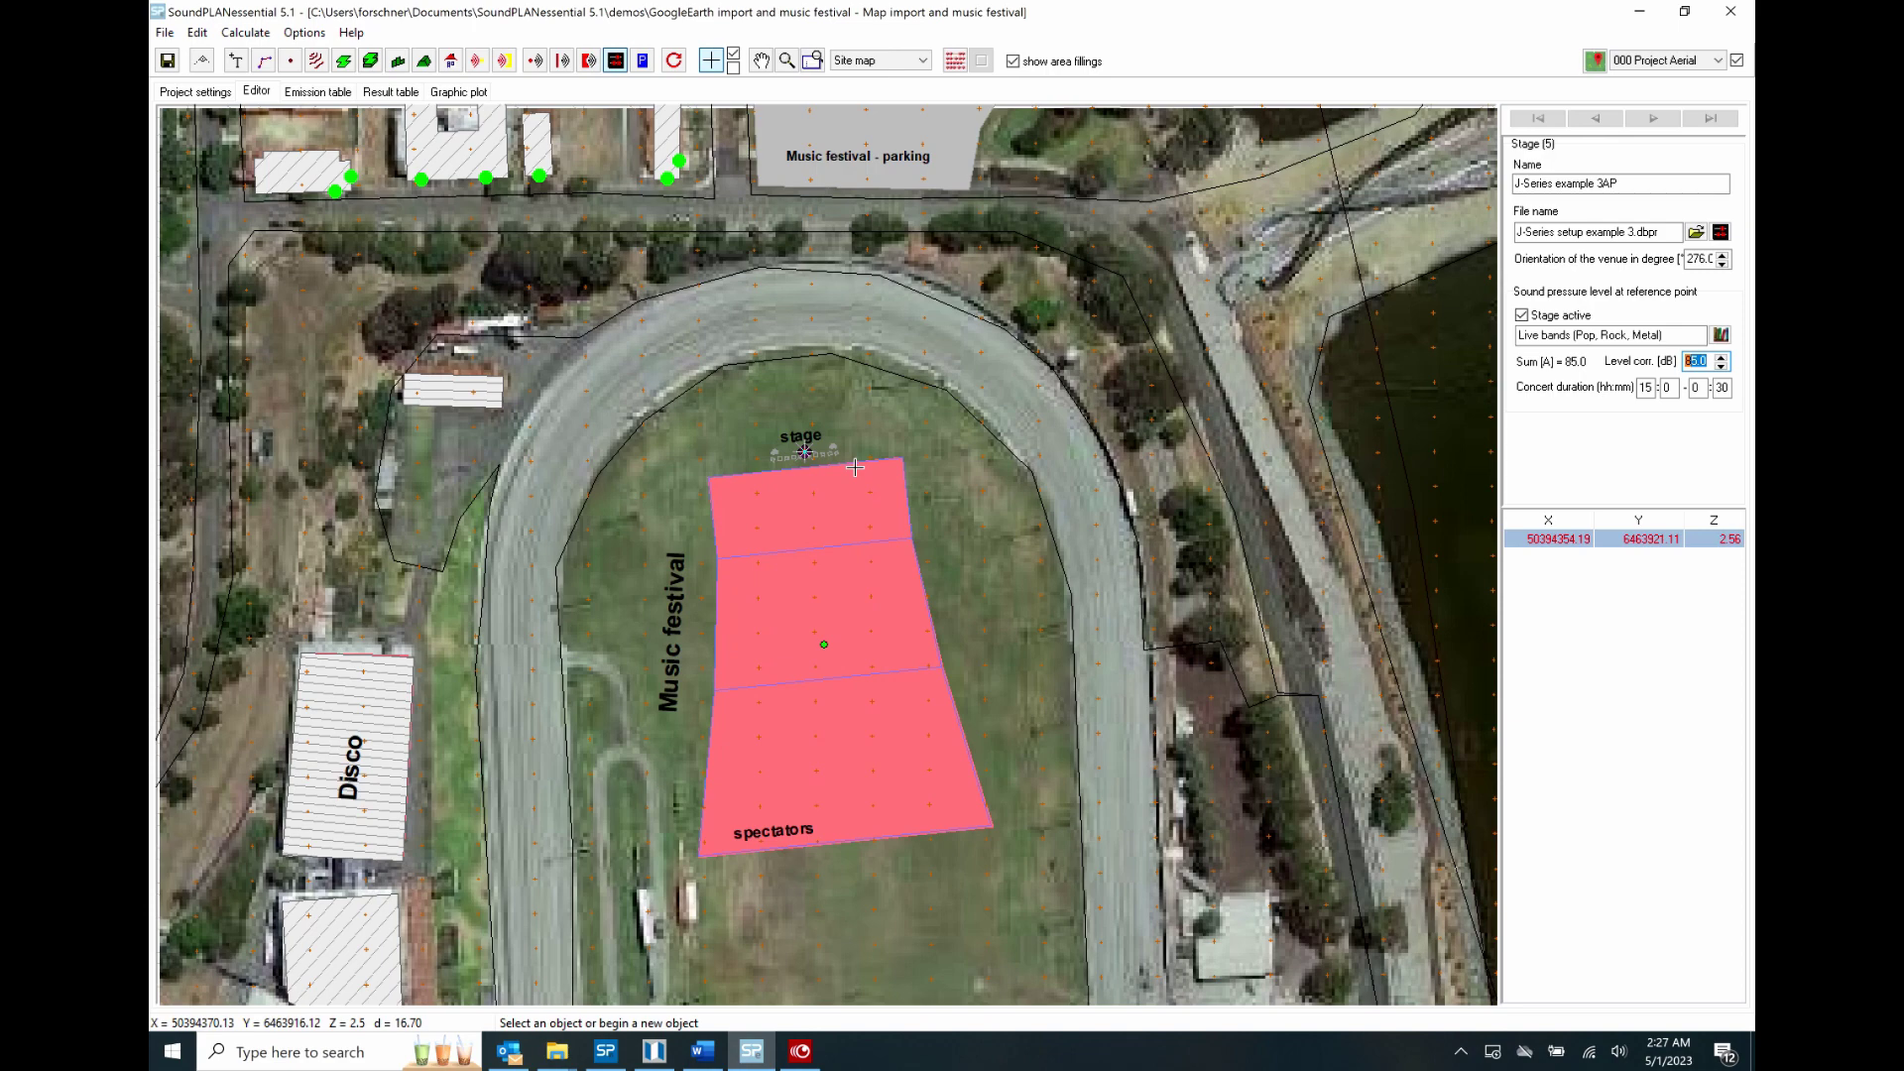
click(872, 60)
click(859, 104)
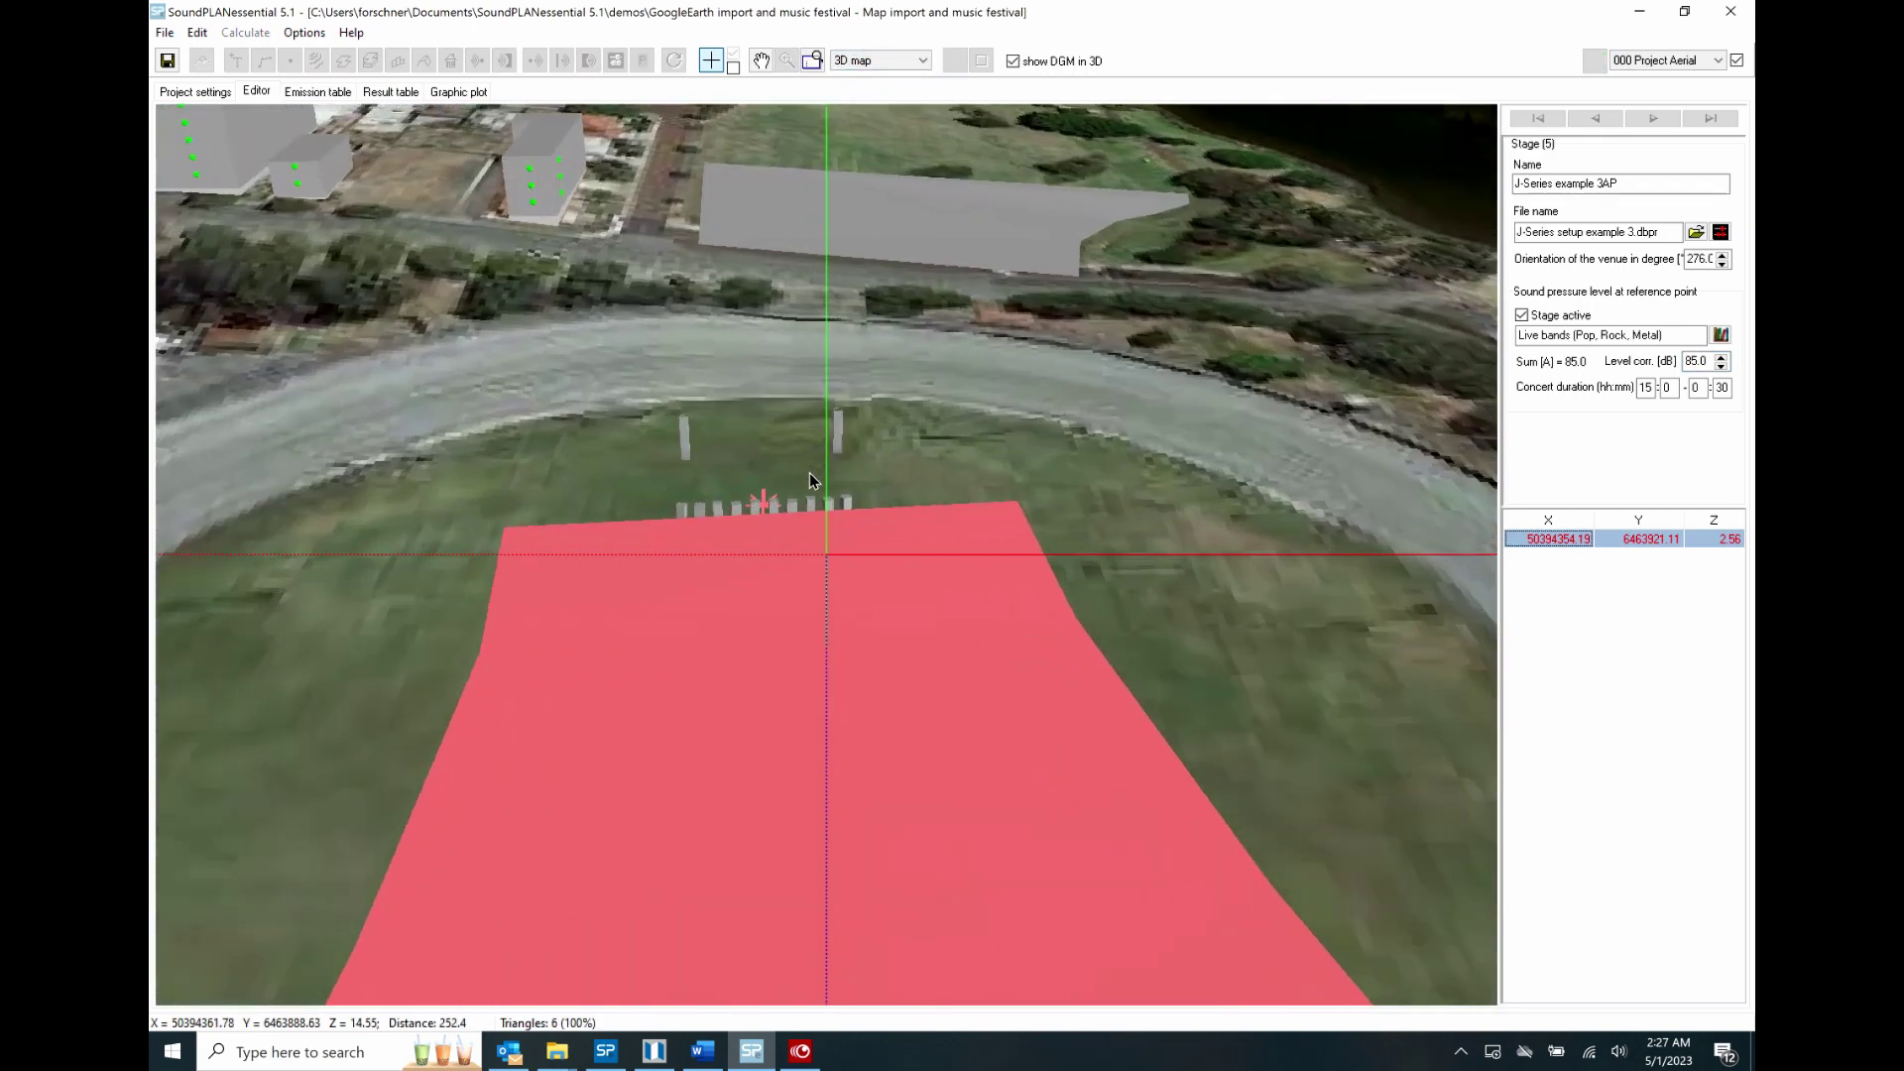
scroll(801, 487, up, 2)
scroll(747, 472, up, 2)
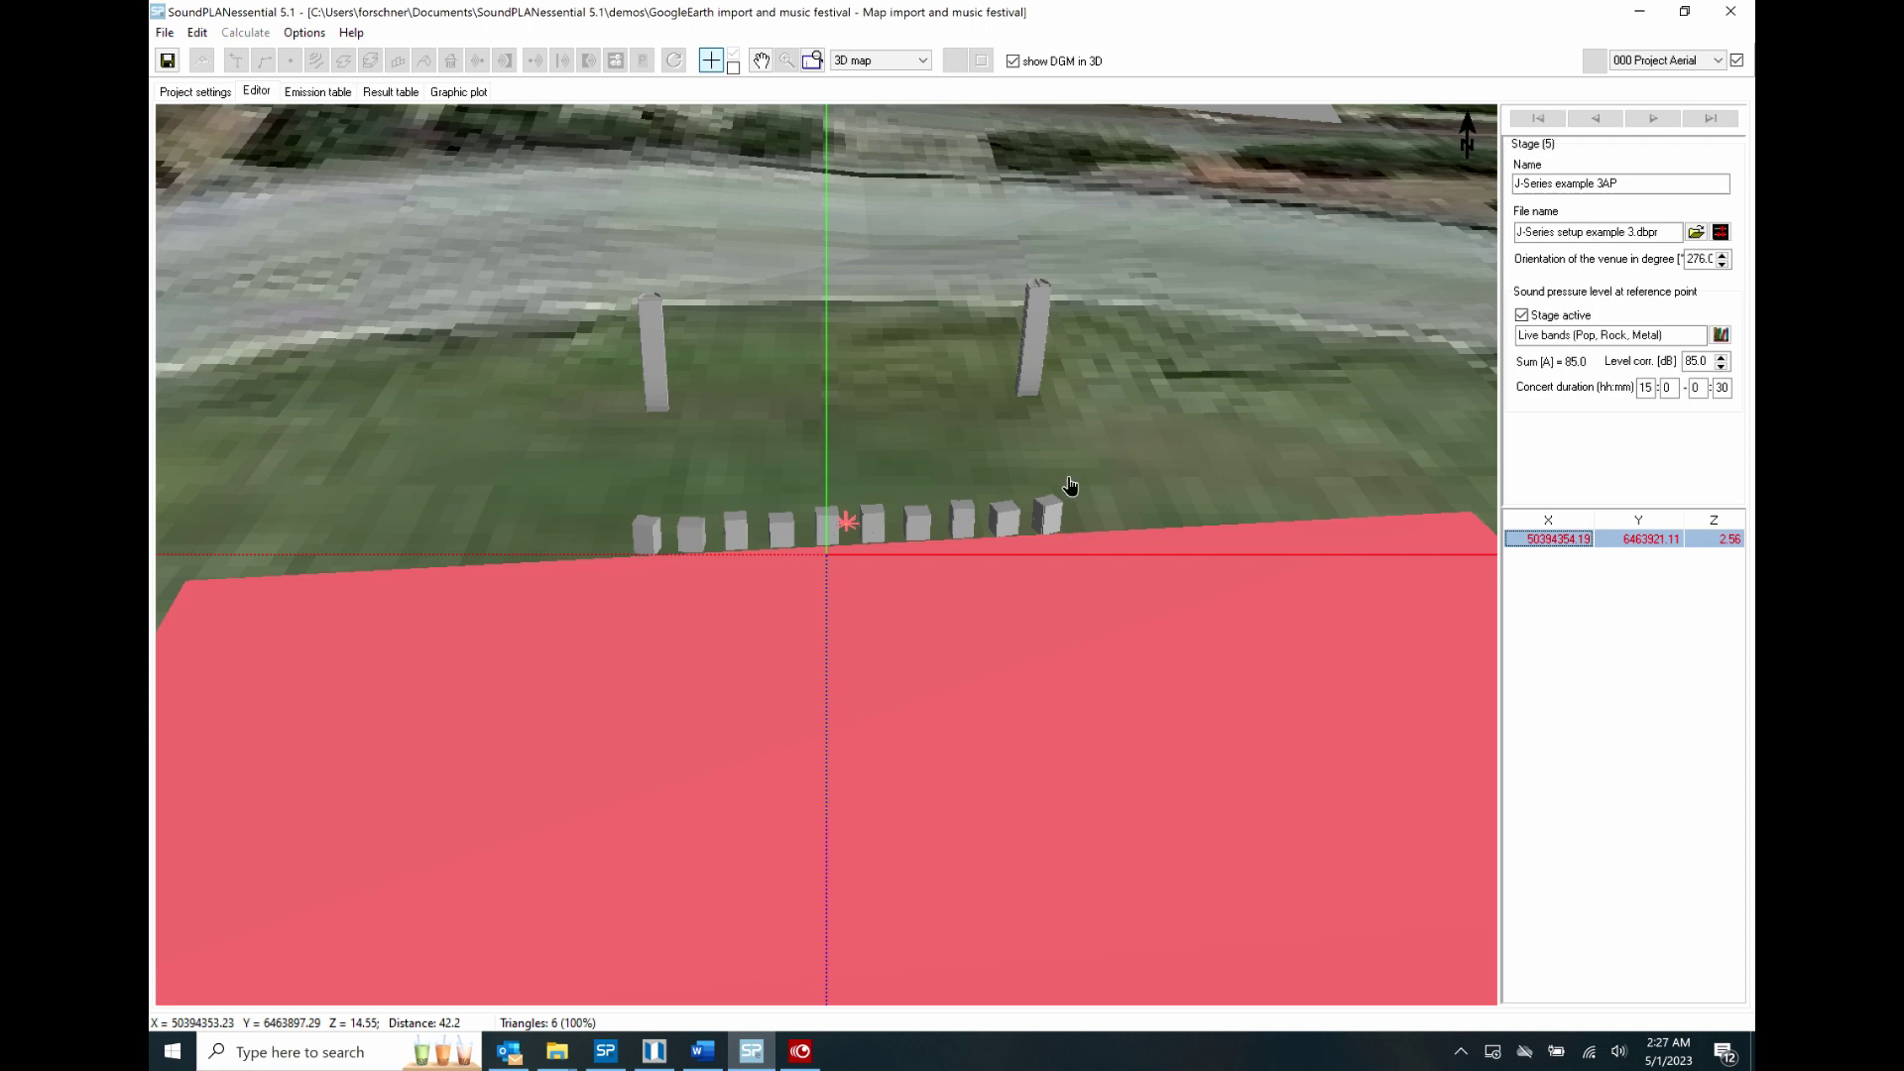
click(878, 61)
click(872, 75)
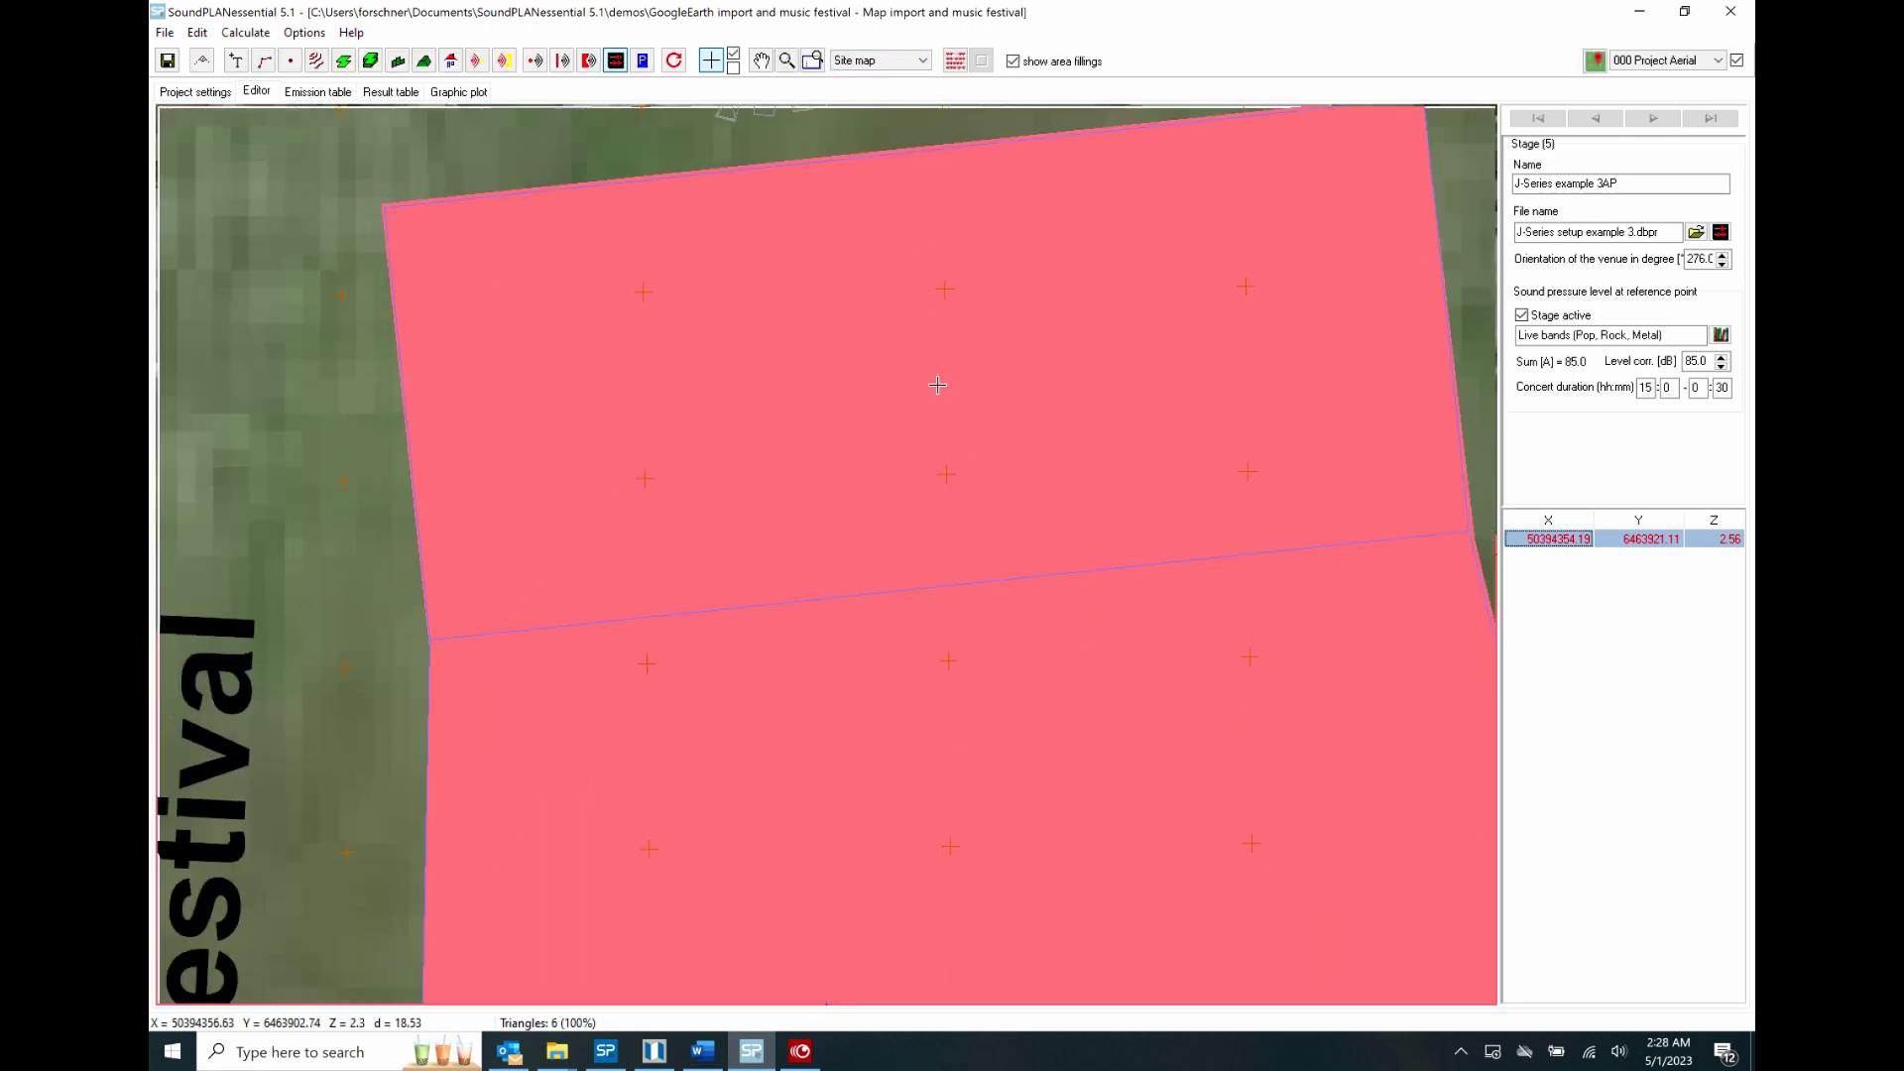
Review the festival project's industry emission table and its receiver spectra and mean propagation result tables.
click(338, 93)
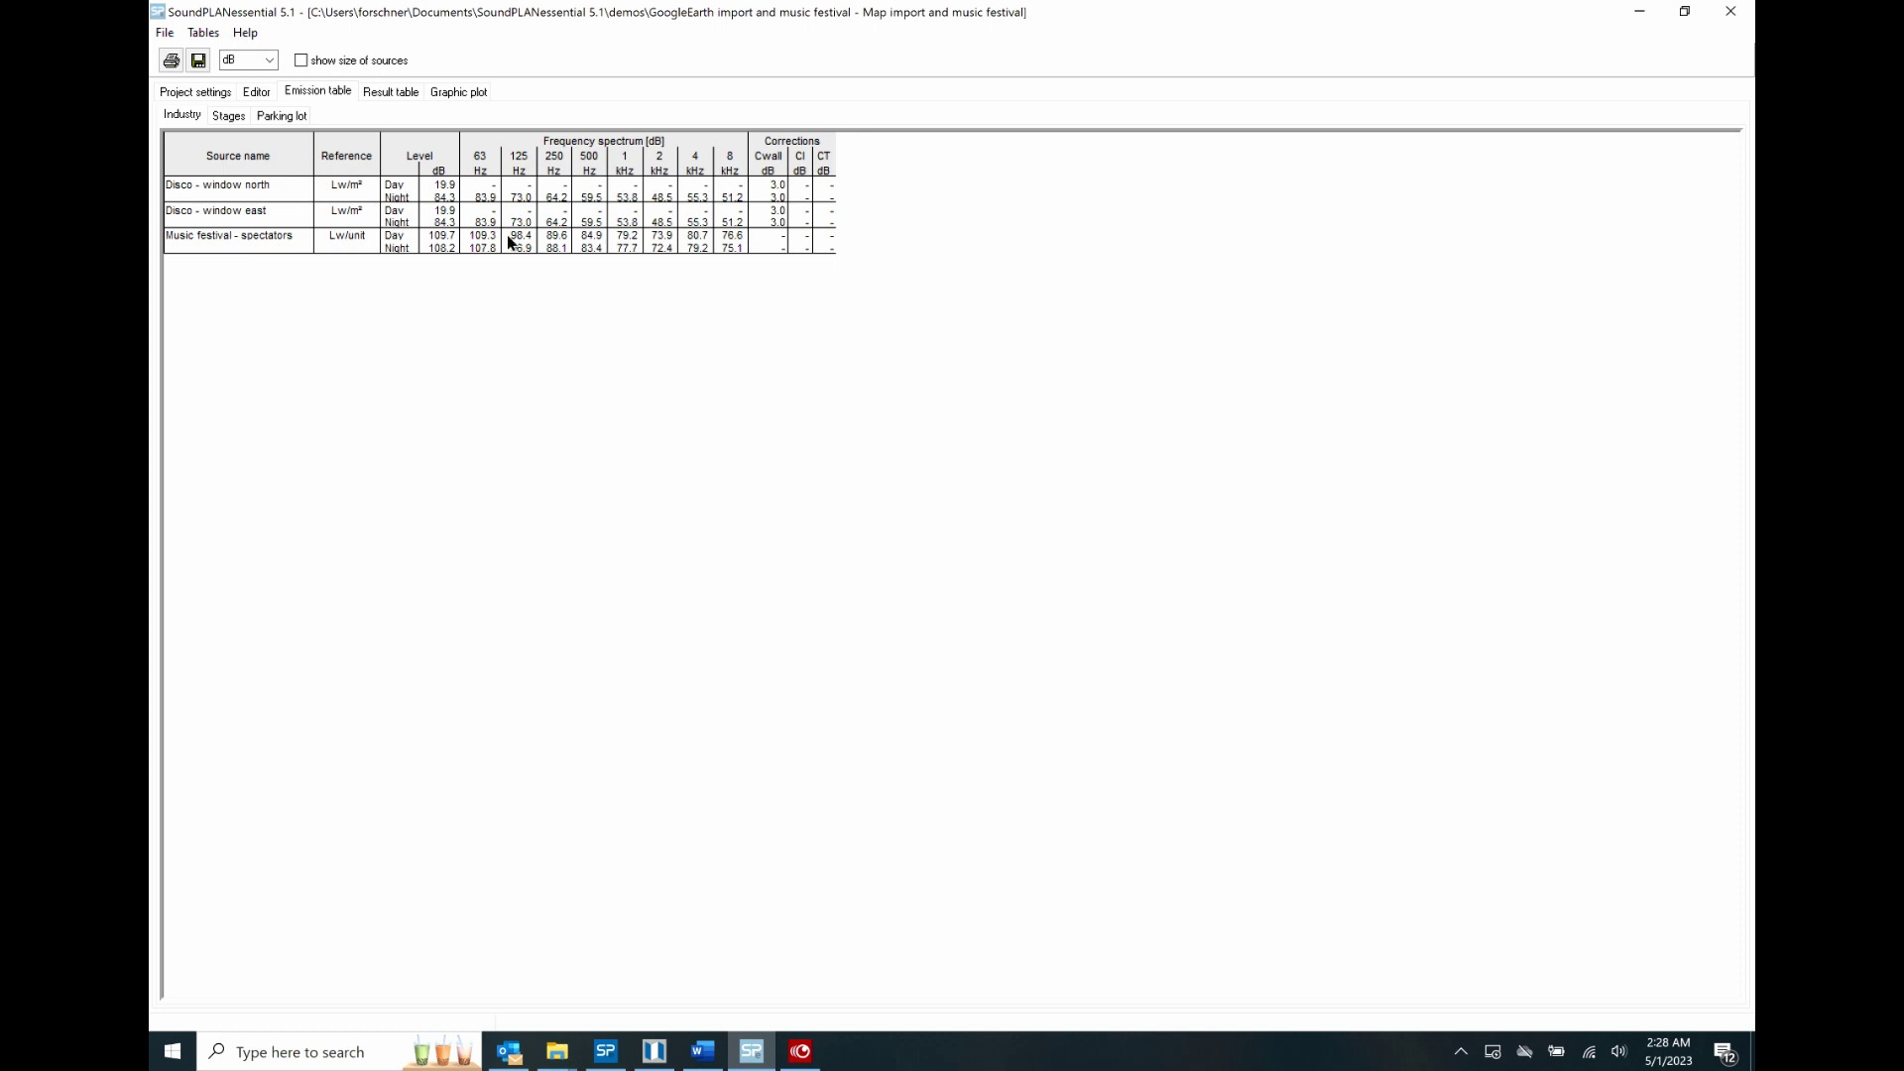
click(408, 91)
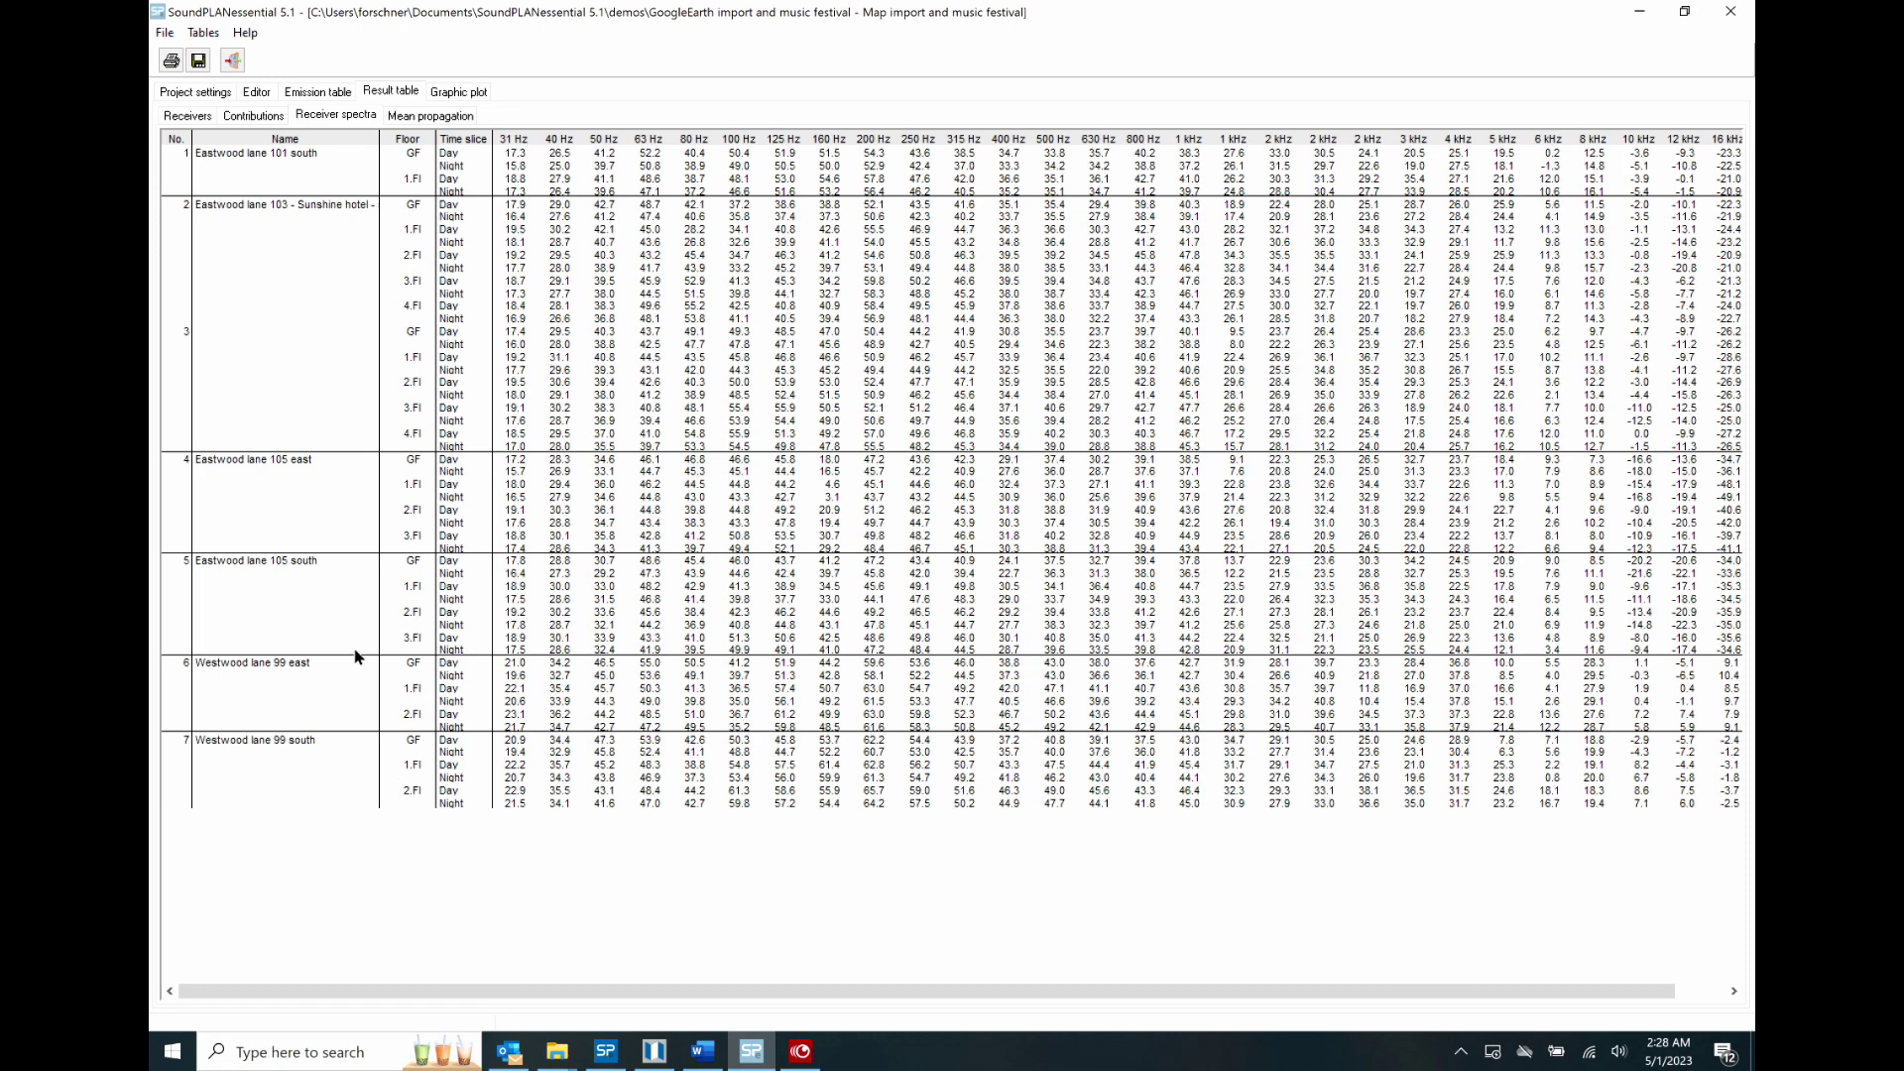
click(468, 116)
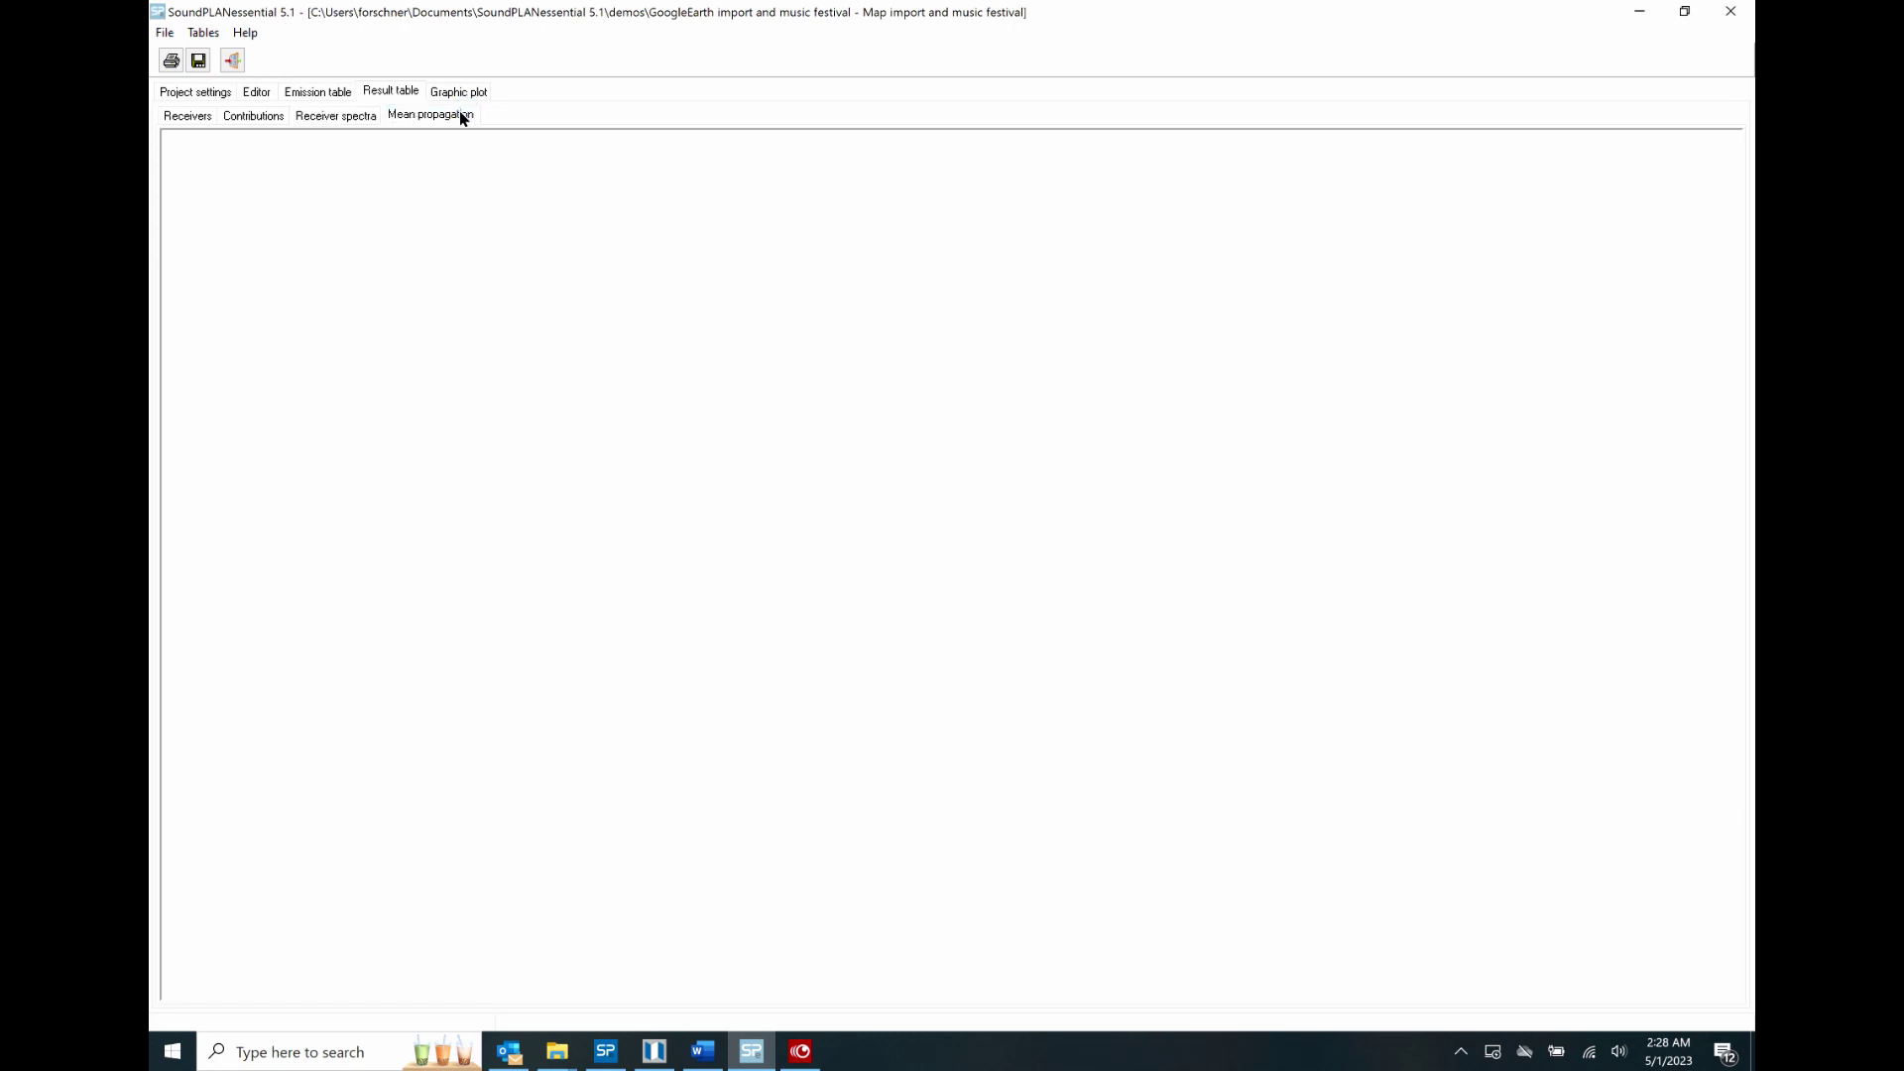
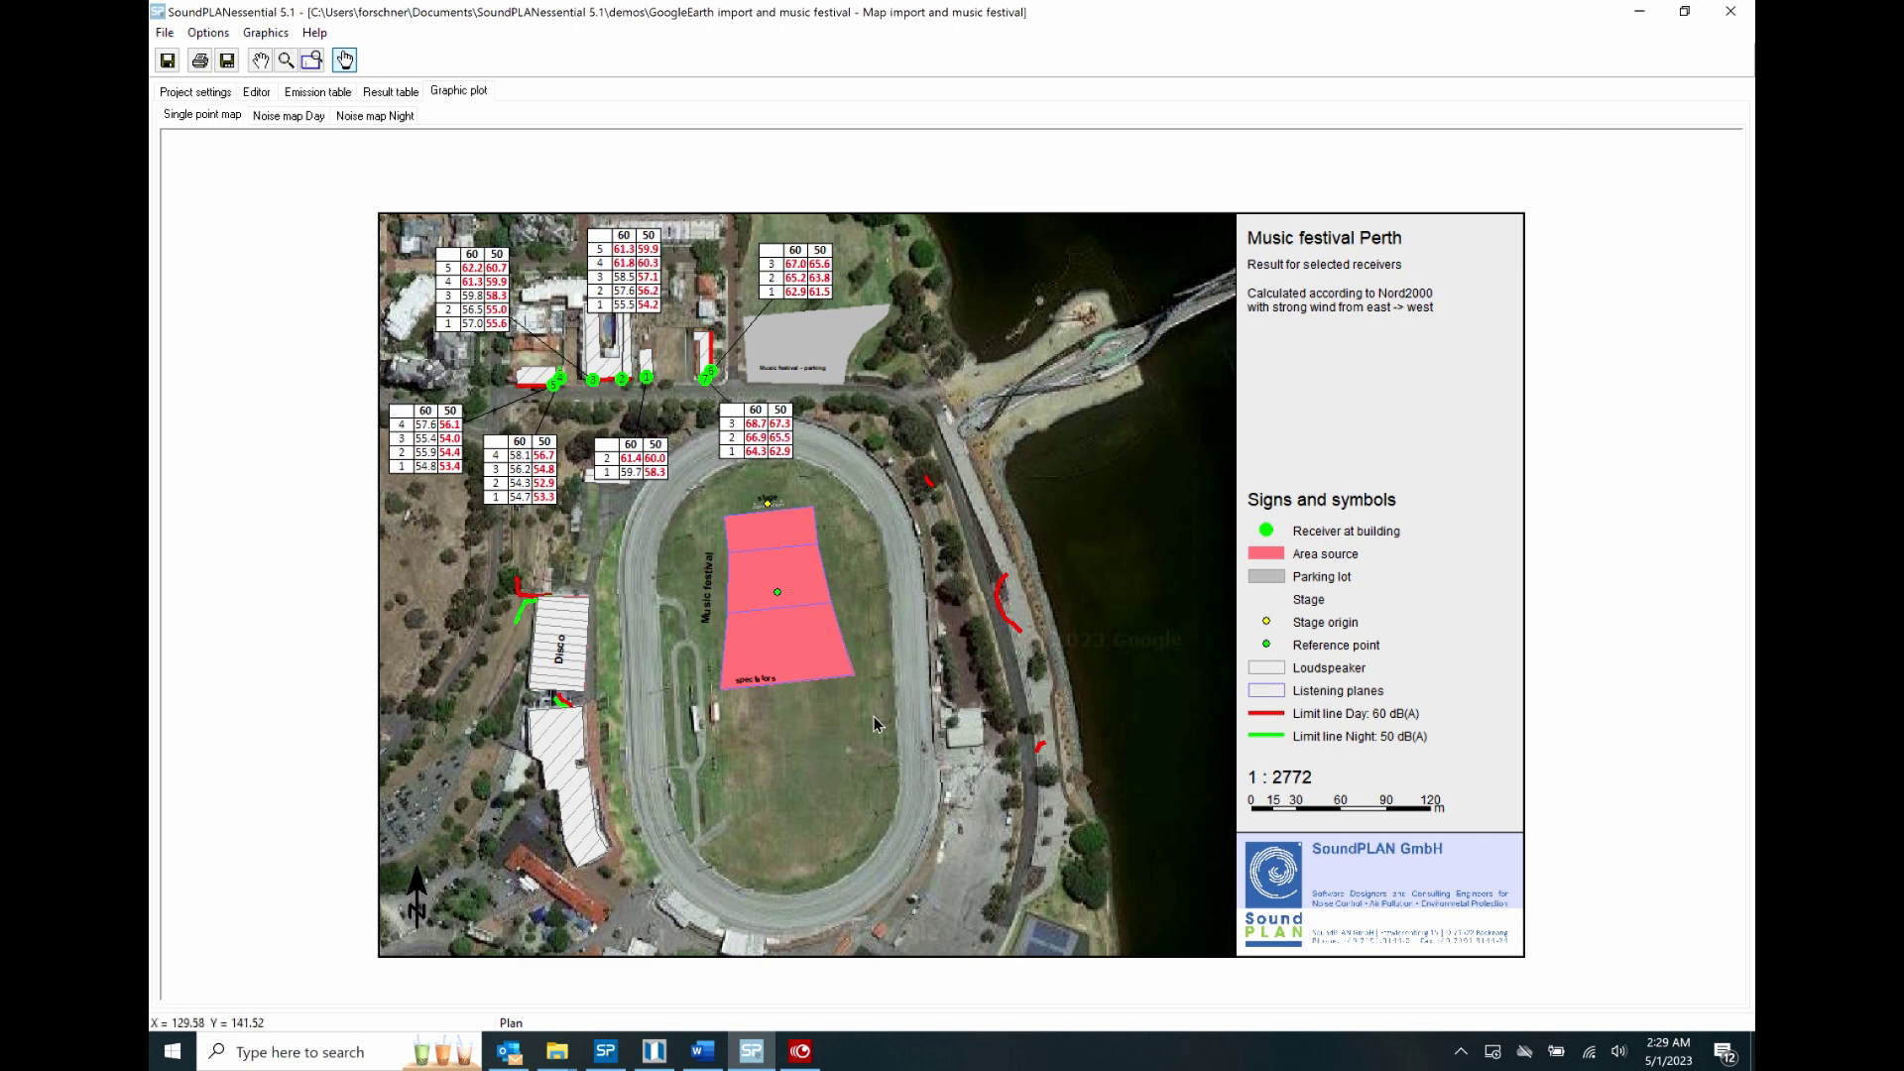
View the music festival's day noise map among the graphic plots.
click(289, 115)
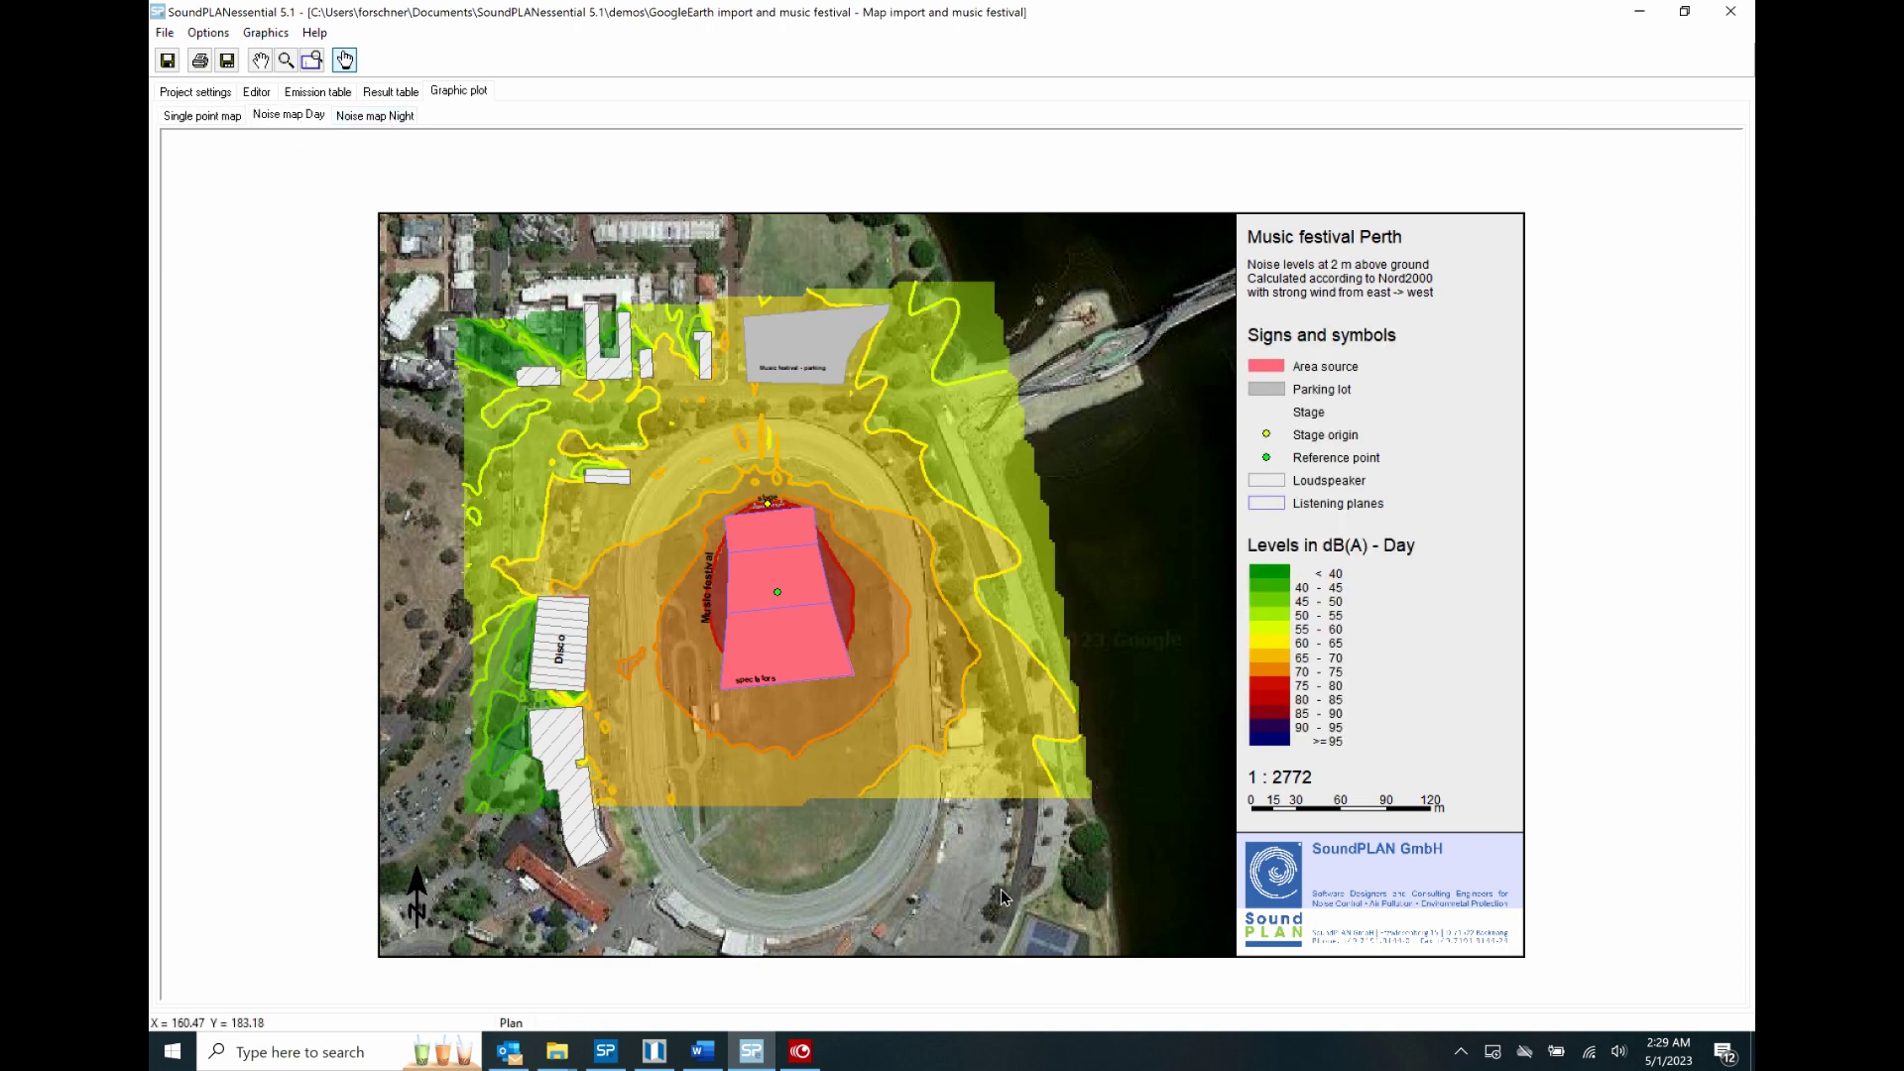